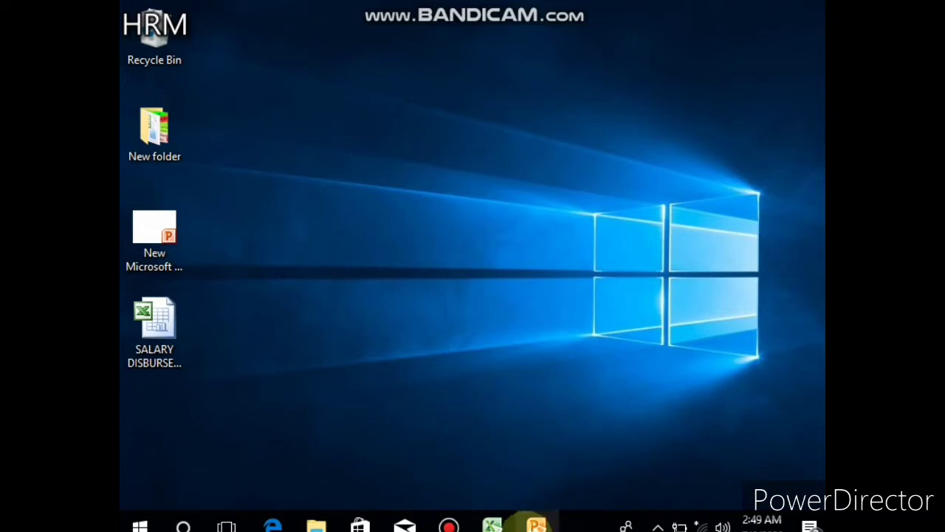
Step: Bring the Excel Pivot Table formulas presentation to the front from the taskbar
{"action": "left_click", "coordinate": [536, 525]}
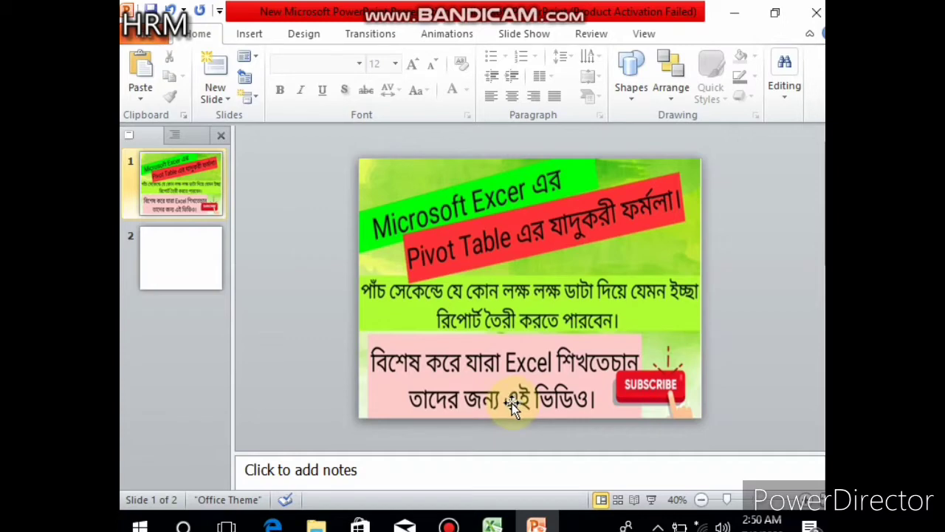
Step: Switch to the SALARY DISBURSE workbook showing the Mobile Banking sheet
{"action": "left_click", "coordinate": [492, 525]}
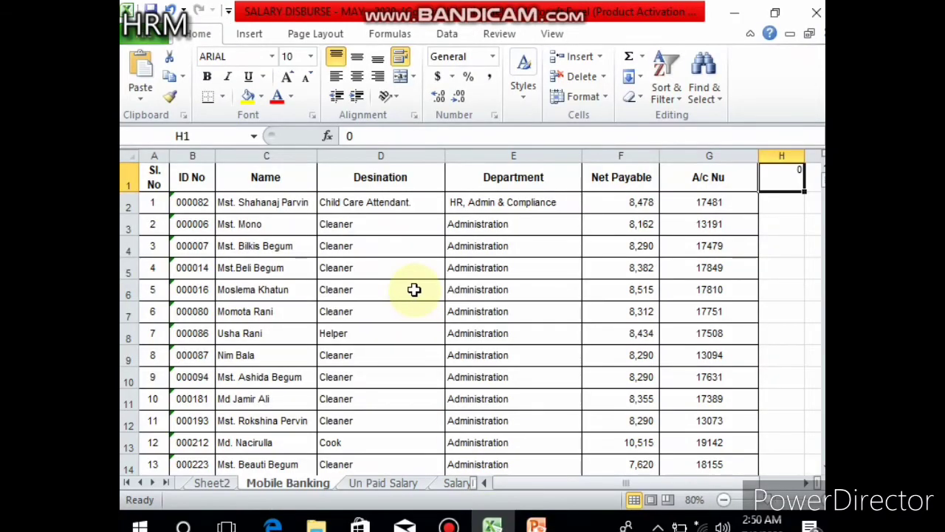
Step: Select the entire Mobile Banking sheet as the PivotTable source data
{"action": "left_click", "coordinate": [747, 249]}
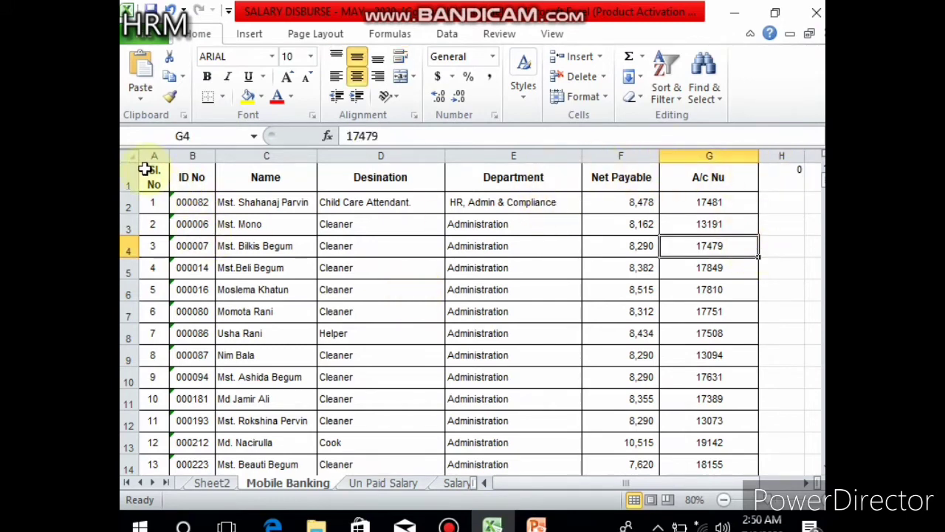
{"action": "mouse_move", "coordinate": [146, 169]}
{"action": "left_mouse_down"}
{"action": "mouse_move", "coordinate": [742, 213]}
{"action": "mouse_move", "coordinate": [738, 235]}
{"action": "left_mouse_up"}
{"action": "left_click", "coordinate": [775, 182]}
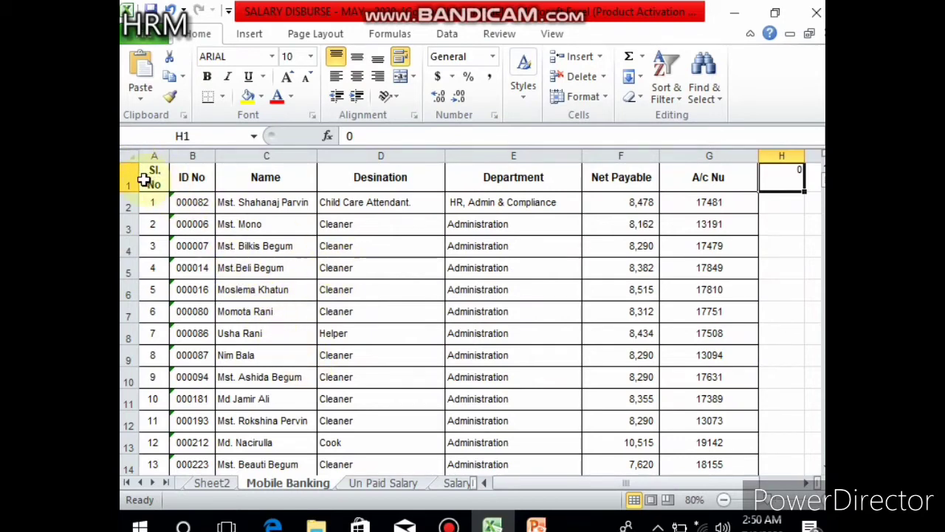
{"action": "left_click", "coordinate": [130, 154]}
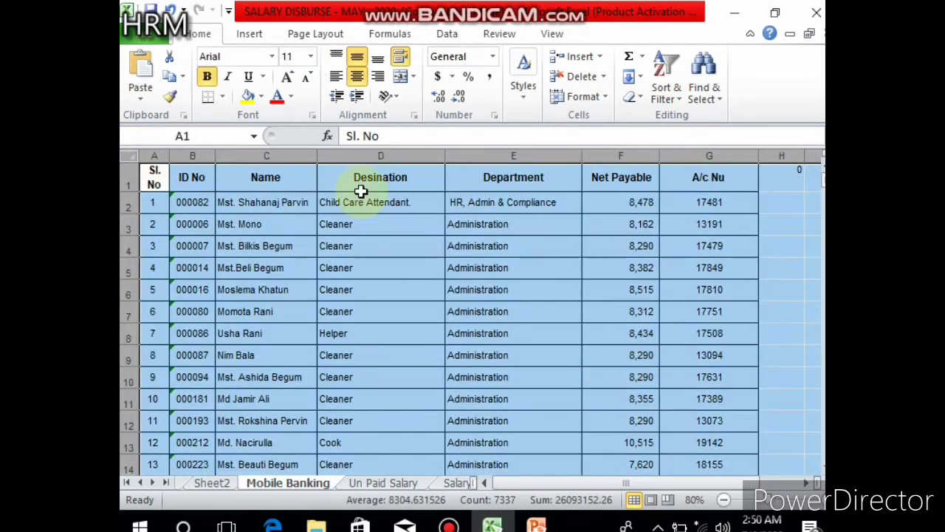
Step: Insert a PivotTable from the selected data on a new worksheet
{"action": "left_click", "coordinate": [249, 34]}
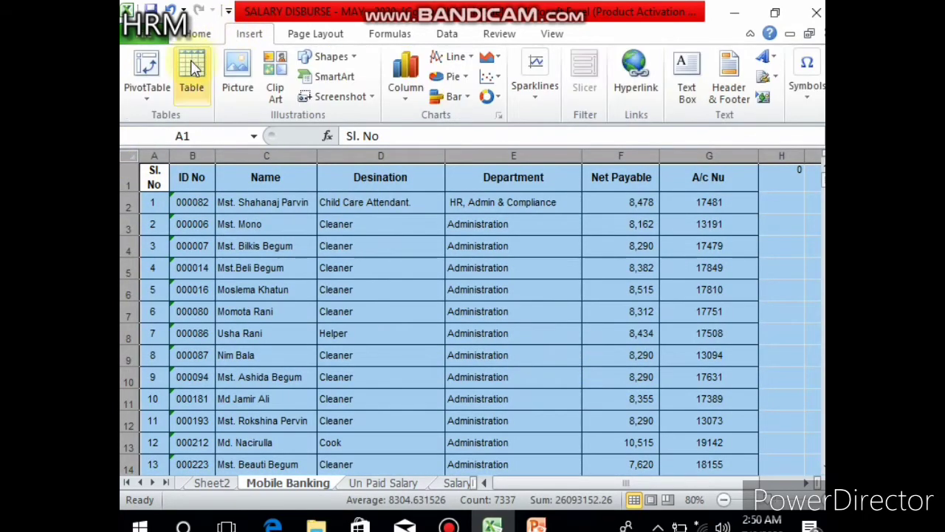
{"action": "left_click", "coordinate": [163, 85]}
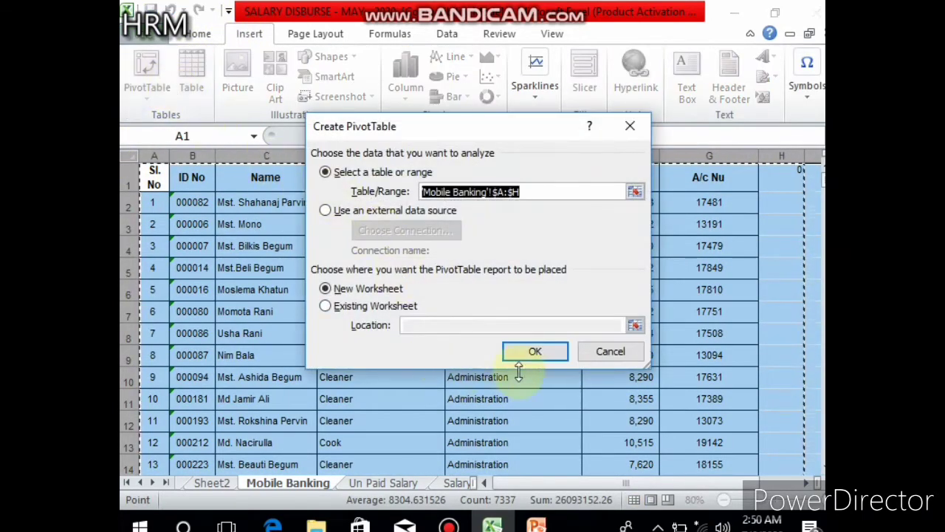
{"action": "left_click", "coordinate": [541, 352]}
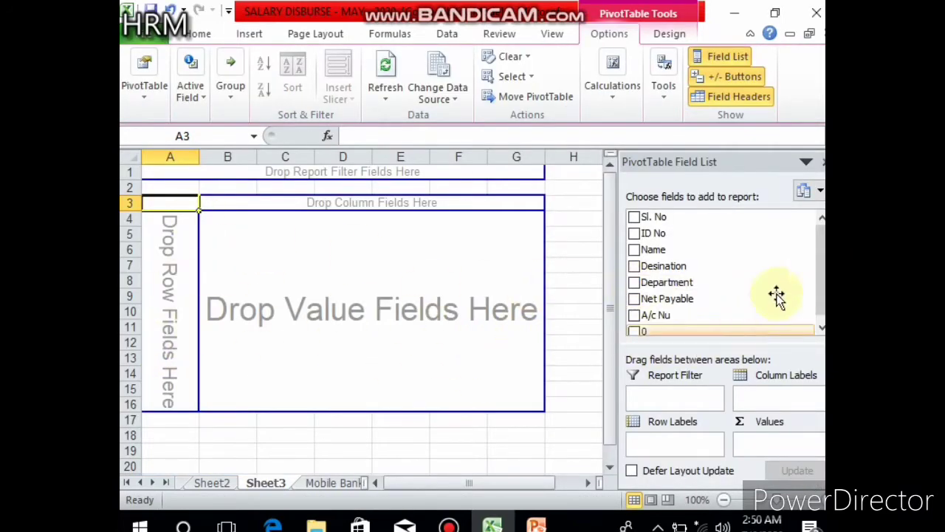
Step: Put Department in Row Labels and Net Payable in Values
{"action": "scroll", "coordinate": [821, 295], "scroll_direction": "down", "scroll_amount": 1}
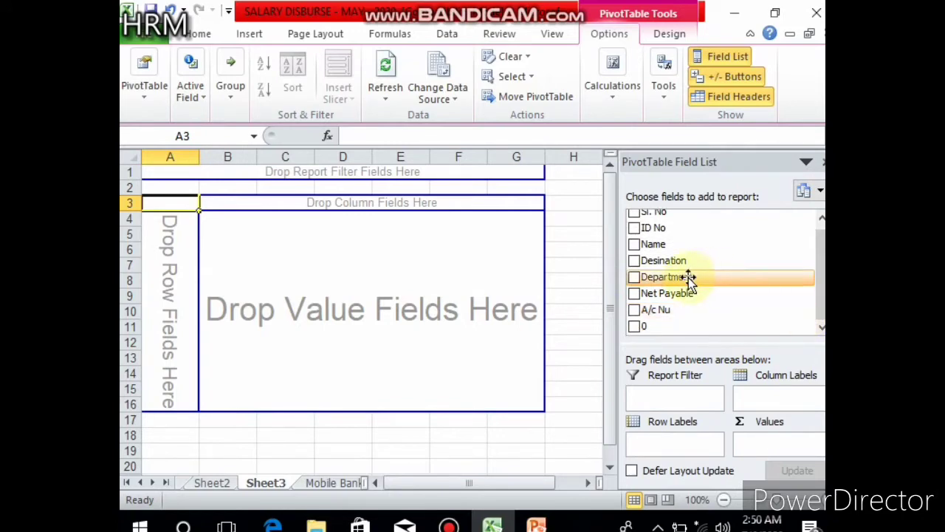
{"action": "left_click_drag", "start_coordinate": [688, 279], "coordinate": [683, 450]}
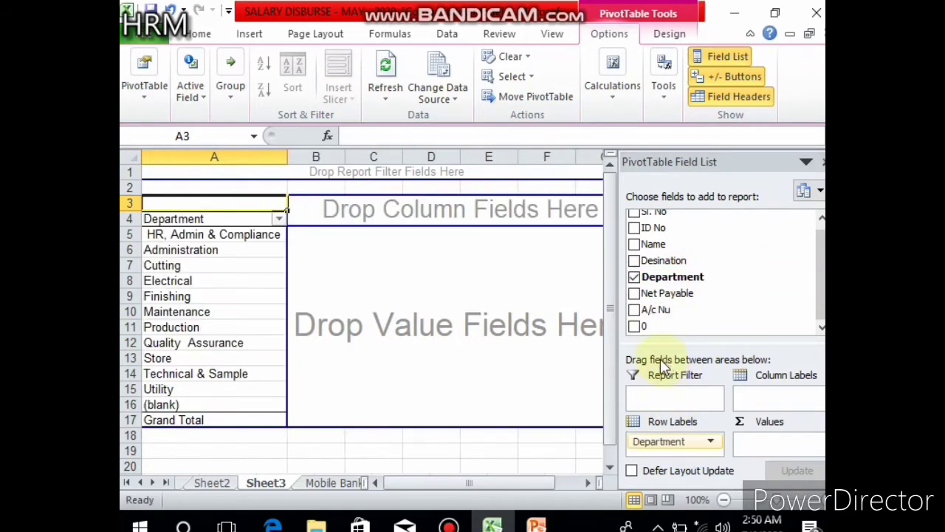
{"action": "mouse_move", "coordinate": [656, 309]}
{"action": "left_mouse_down"}
{"action": "mouse_move", "coordinate": [752, 422]}
{"action": "mouse_move", "coordinate": [685, 336]}
{"action": "left_mouse_up"}
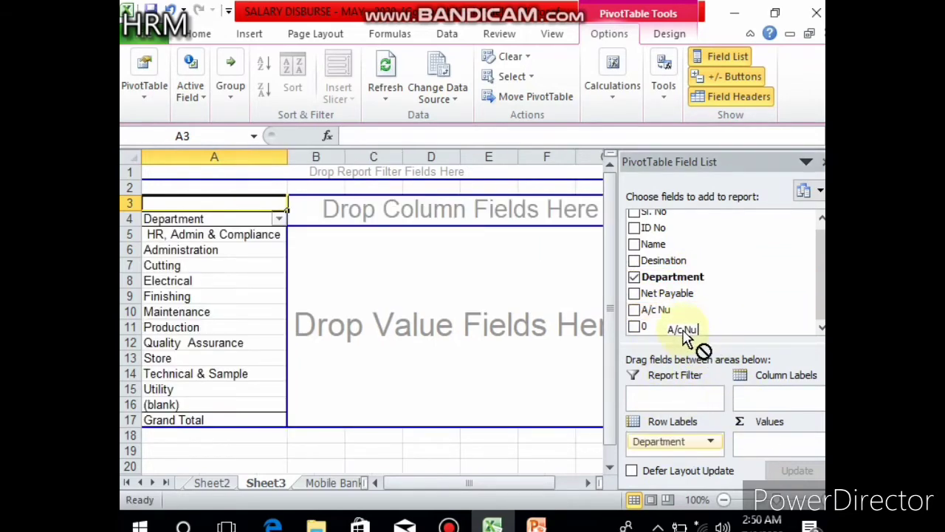
{"action": "mouse_move", "coordinate": [668, 293]}
{"action": "left_mouse_down"}
{"action": "mouse_move", "coordinate": [771, 445]}
{"action": "mouse_move", "coordinate": [770, 437]}
{"action": "left_mouse_up"}
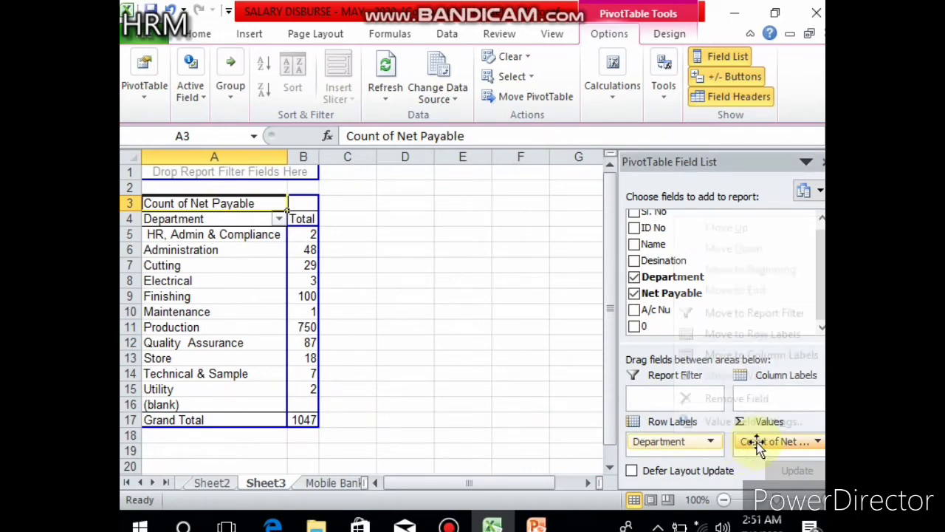
Step: Change the Net Payable value field summary from Count to Sum
{"action": "left_click", "coordinate": [757, 443]}
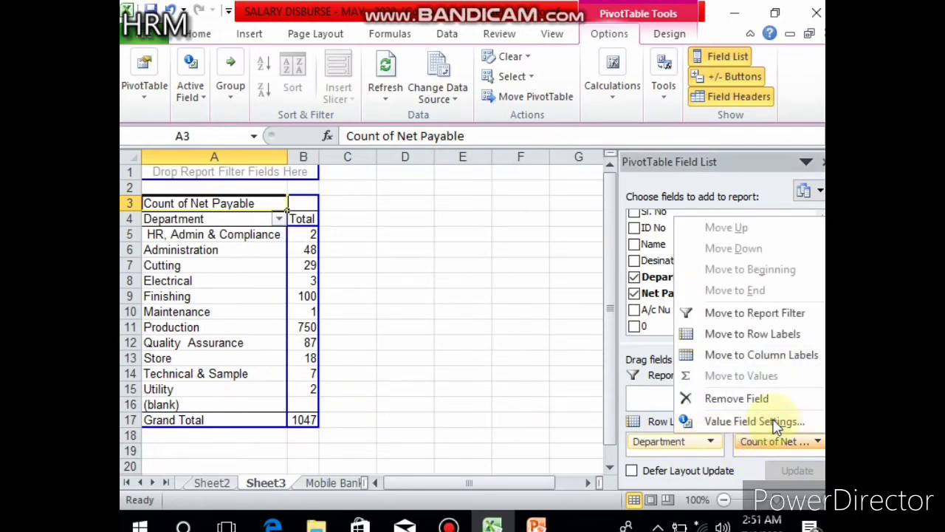
{"action": "left_click", "coordinate": [772, 424]}
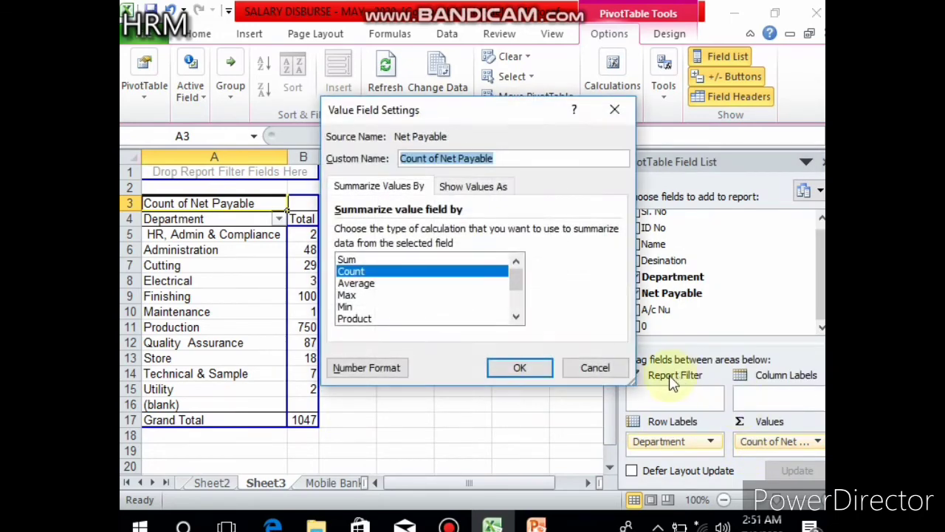
{"action": "left_click", "coordinate": [347, 259]}
{"action": "left_click", "coordinate": [539, 366]}
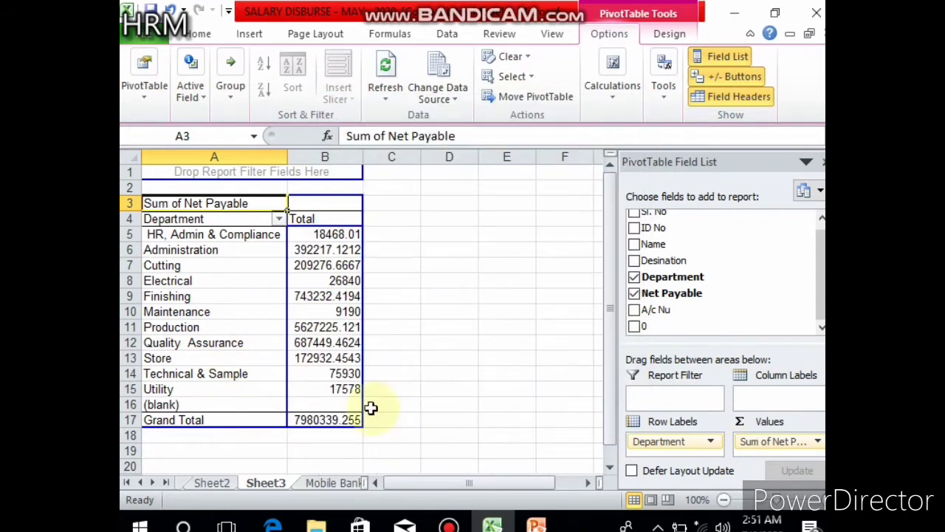
Step: Format column B's department totals in Comma Style with no decimals
{"action": "left_click", "coordinate": [325, 157]}
{"action": "left_click", "coordinate": [198, 34]}
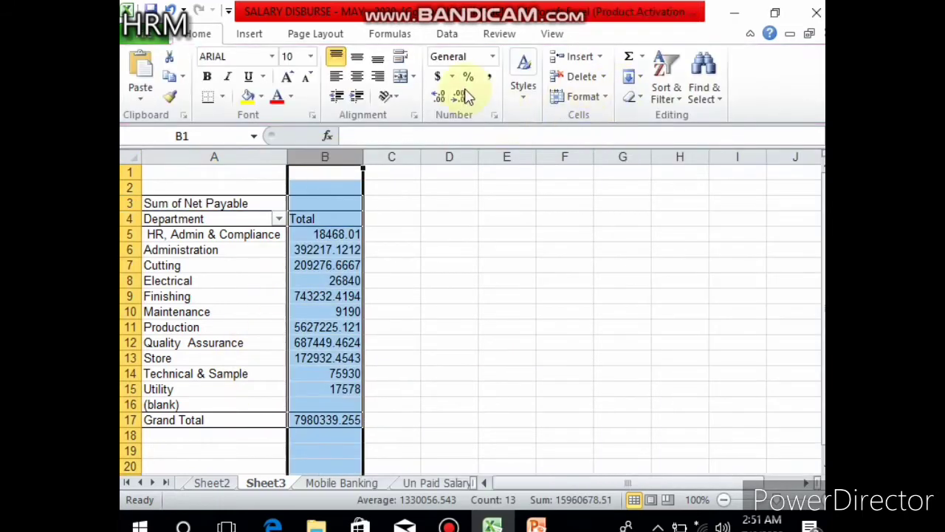
{"action": "left_click", "coordinate": [488, 77]}
{"action": "left_click", "coordinate": [458, 96]}
{"action": "left_click", "coordinate": [458, 96]}
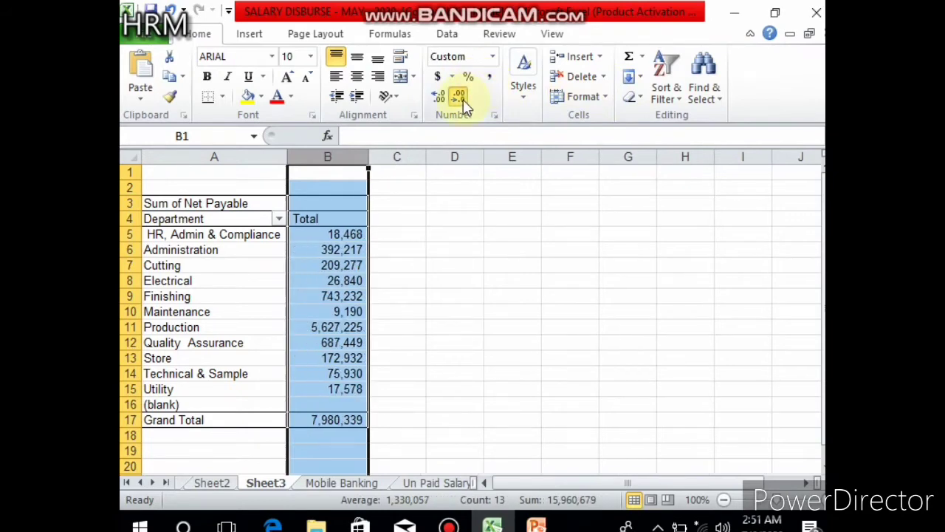
{"action": "left_click", "coordinate": [443, 310]}
Step: Fill the 7,980,339 Grand Total yellow and check it against the Mobile Banking Net Payable column
{"action": "left_click", "coordinate": [337, 418]}
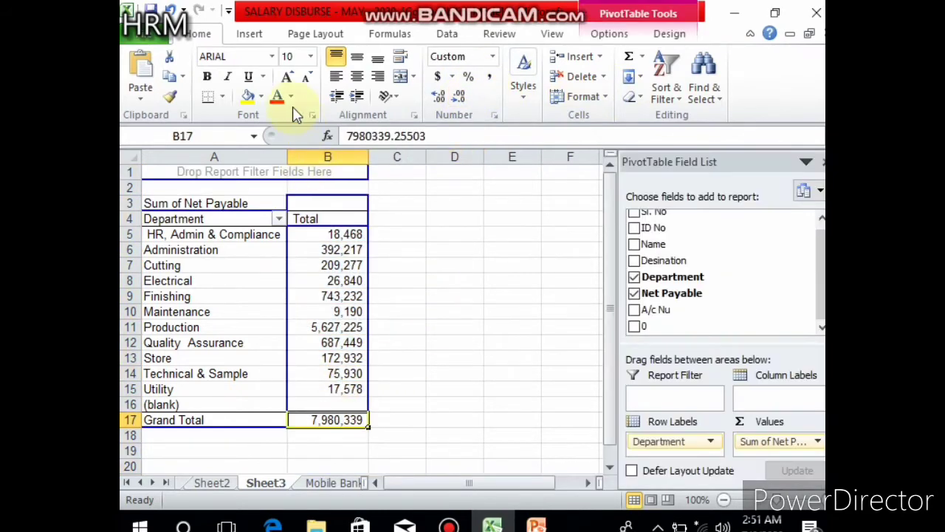
{"action": "left_click", "coordinate": [249, 96]}
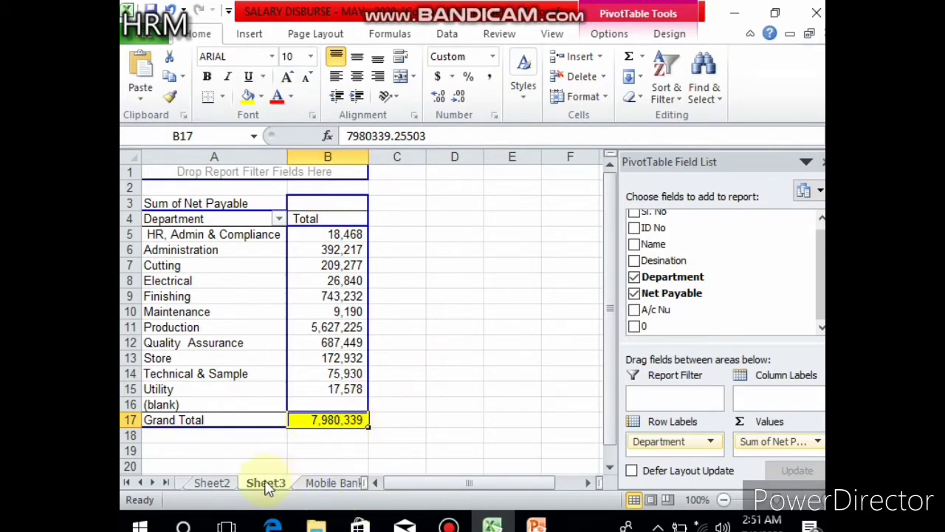
{"action": "left_click", "coordinate": [315, 483]}
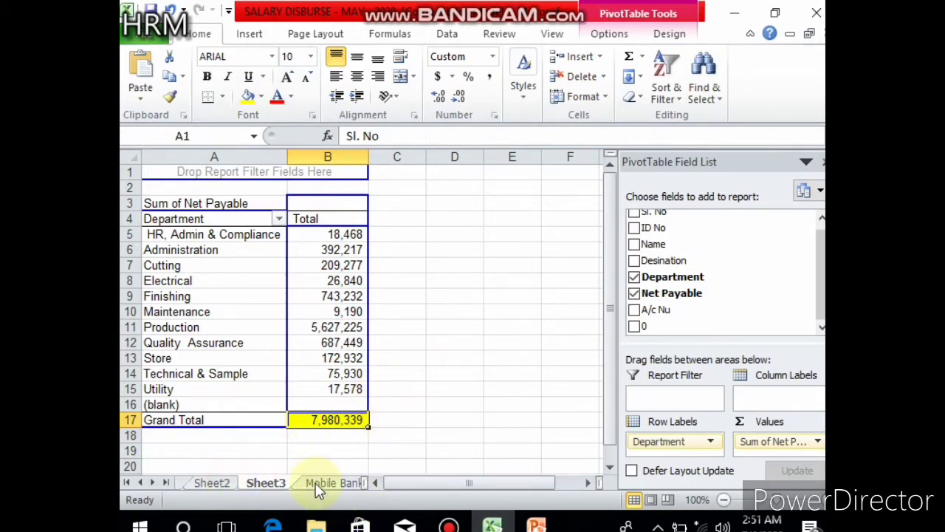
{"action": "left_click", "coordinate": [633, 155]}
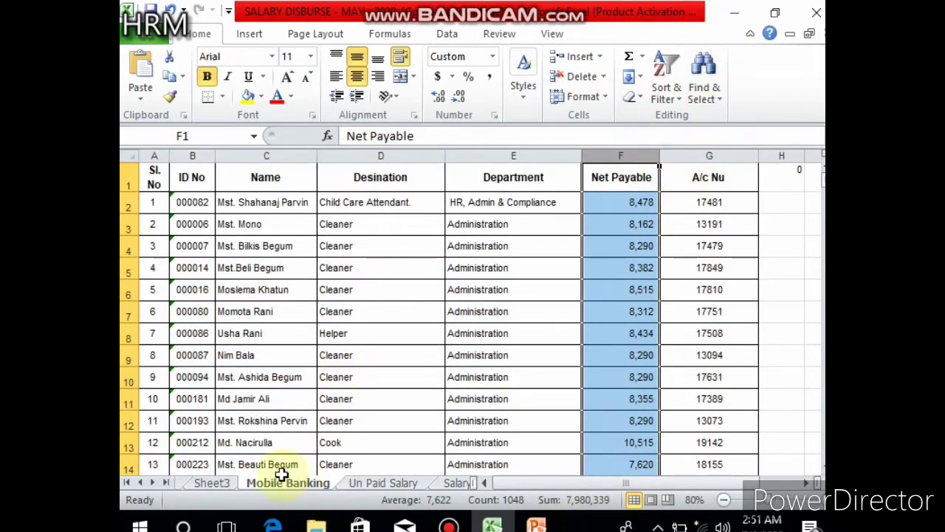
{"action": "left_click", "coordinate": [212, 482]}
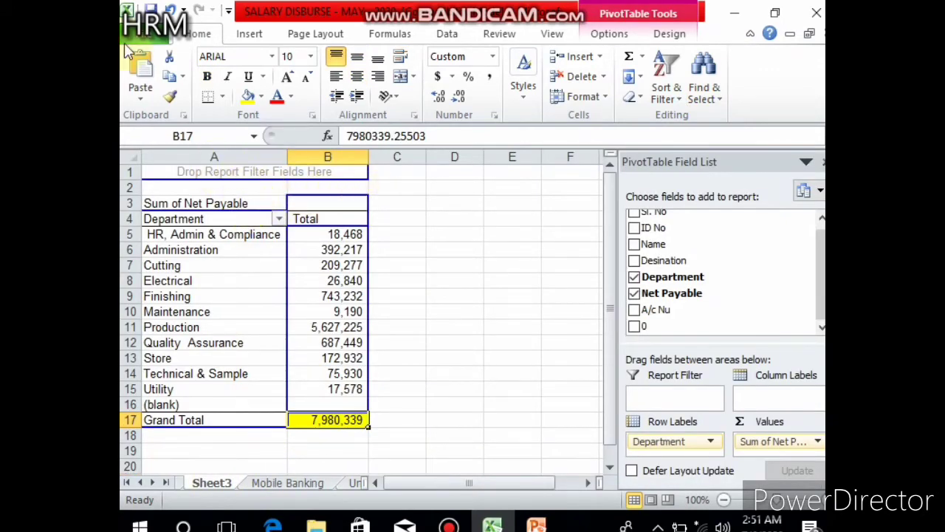
{"action": "left_click", "coordinate": [146, 37]}
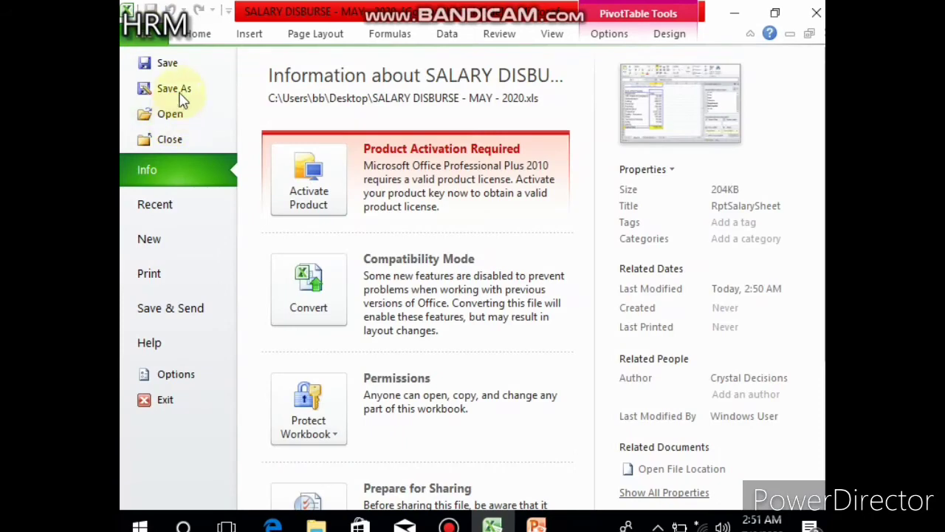
{"action": "key", "text": "Escape"}
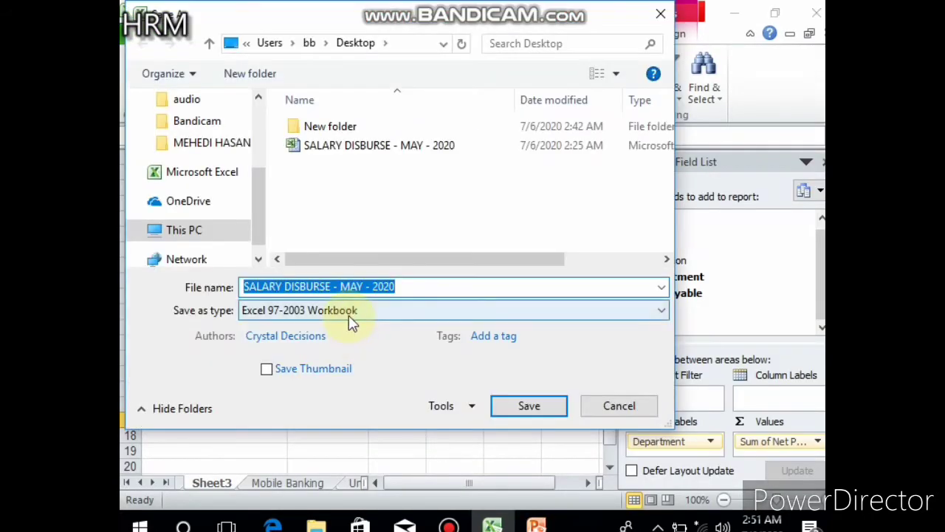
{"action": "left_click", "coordinate": [347, 311]}
{"action": "left_click", "coordinate": [291, 336]}
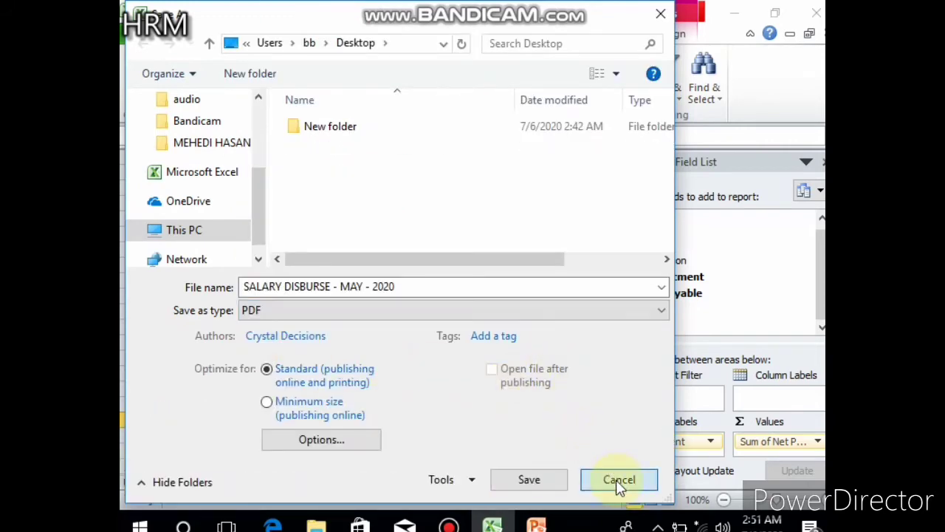
{"action": "left_click", "coordinate": [618, 480]}
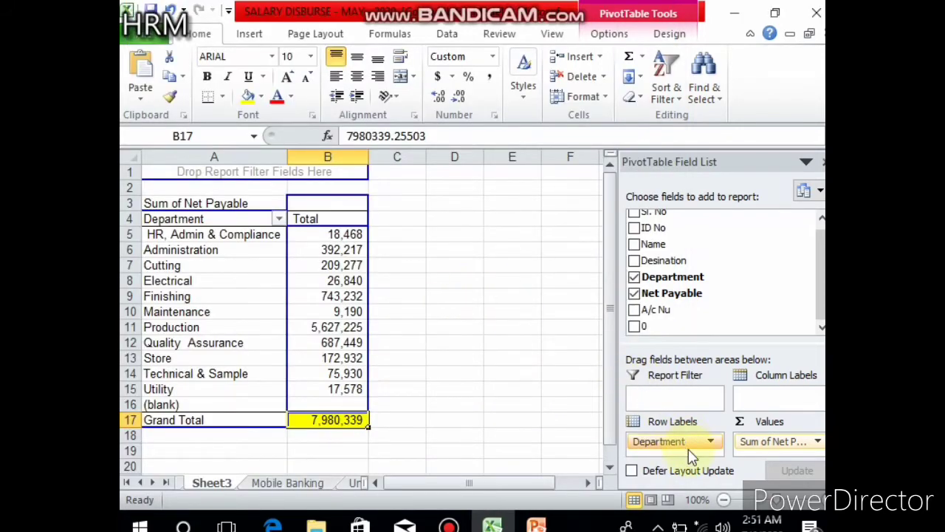
Step: Replace Department with Desination in Row Labels, keeping the 7,980,339 total
{"action": "mouse_move", "coordinate": [678, 442]}
{"action": "left_mouse_down"}
{"action": "mouse_move", "coordinate": [705, 384]}
{"action": "mouse_move", "coordinate": [668, 458]}
{"action": "mouse_move", "coordinate": [750, 255]}
{"action": "left_mouse_up"}
{"action": "left_click_drag", "start_coordinate": [663, 260], "coordinate": [668, 443]}
{"action": "scroll", "coordinate": [295, 280], "scroll_direction": "down", "scroll_amount": 2}
{"action": "scroll", "coordinate": [303, 290], "scroll_direction": "down", "scroll_amount": 14}
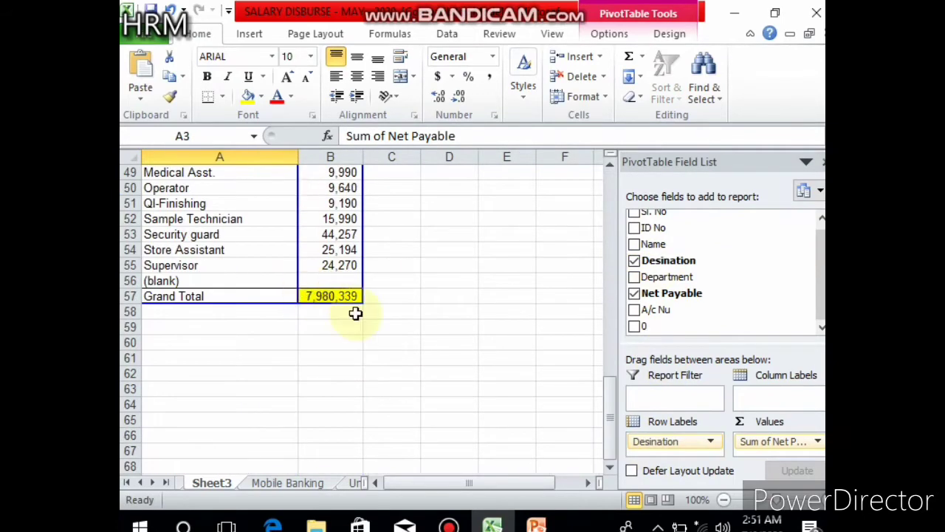
{"action": "scroll", "coordinate": [310, 332], "scroll_direction": "up", "scroll_amount": 10}
{"action": "scroll", "coordinate": [266, 325], "scroll_direction": "up", "scroll_amount": 6}
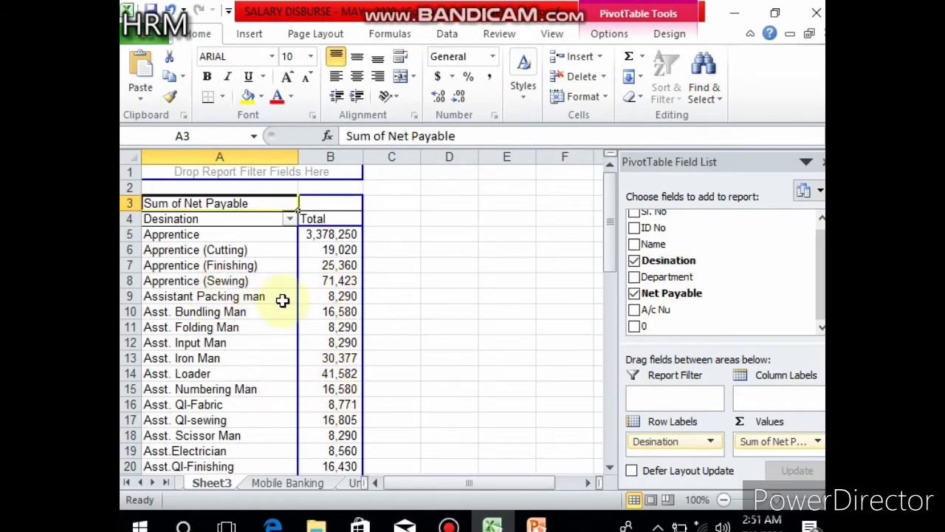
{"action": "scroll", "coordinate": [318, 418], "scroll_direction": "down", "scroll_amount": 4}
{"action": "scroll", "coordinate": [318, 418], "scroll_direction": "down", "scroll_amount": 8}
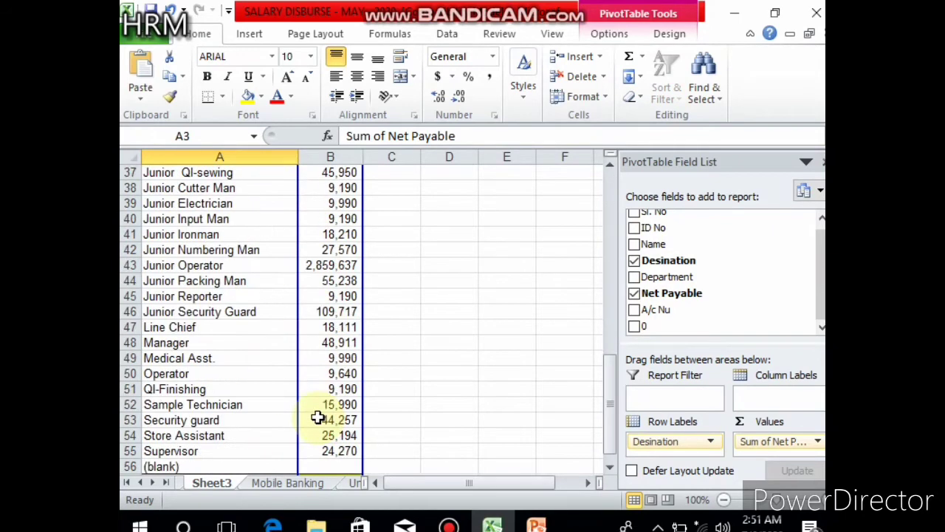
{"action": "scroll", "coordinate": [325, 398], "scroll_direction": "down", "scroll_amount": 4}
{"action": "scroll", "coordinate": [424, 415], "scroll_direction": "up", "scroll_amount": 14}
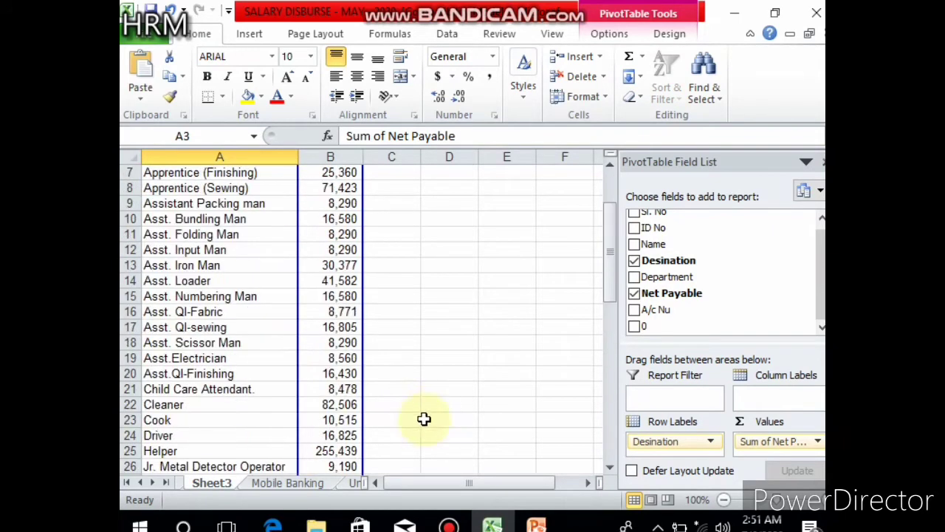
{"action": "scroll", "coordinate": [473, 392], "scroll_direction": "up", "scroll_amount": 2}
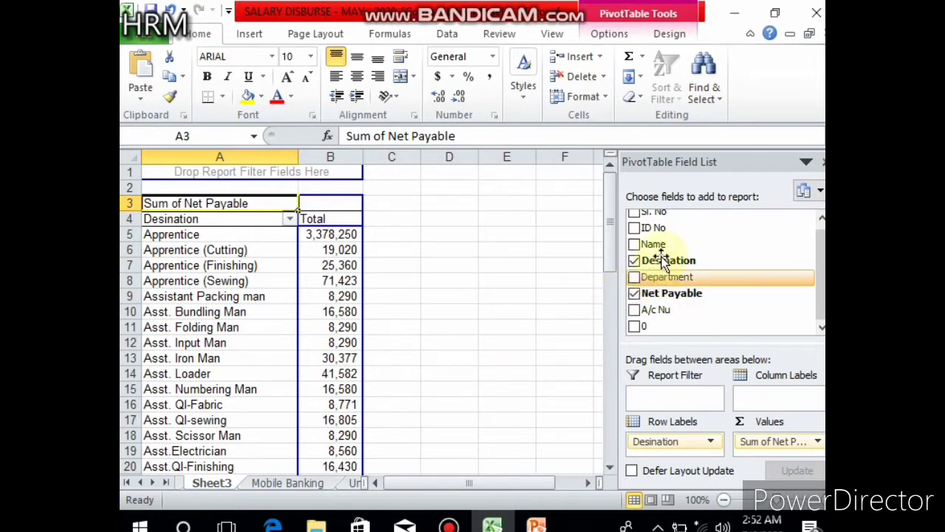
Step: Add Department to Row Labels as the outer grouping above Desination
{"action": "left_click_drag", "start_coordinate": [669, 278], "coordinate": [670, 439]}
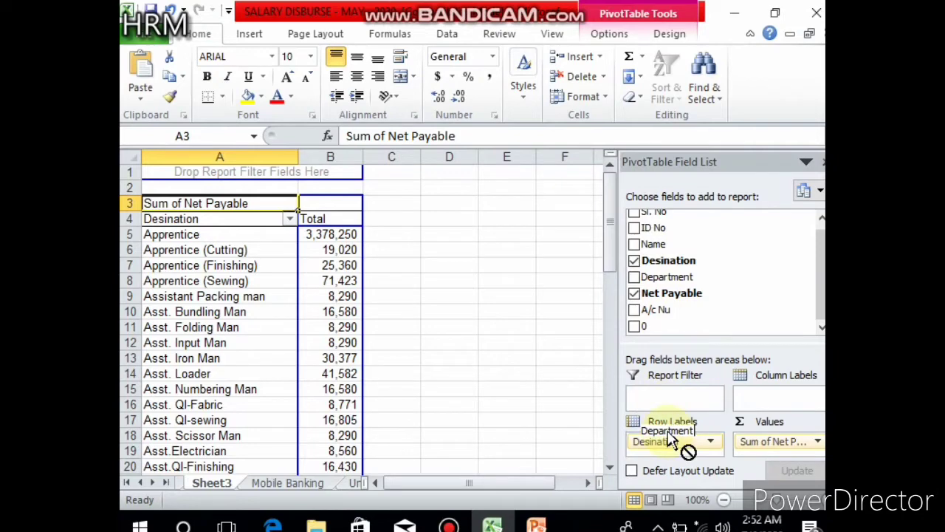
{"action": "mouse_move", "coordinate": [671, 438]}
{"action": "left_mouse_down"}
{"action": "mouse_move", "coordinate": [667, 278]}
{"action": "mouse_move", "coordinate": [668, 441]}
{"action": "left_mouse_up"}
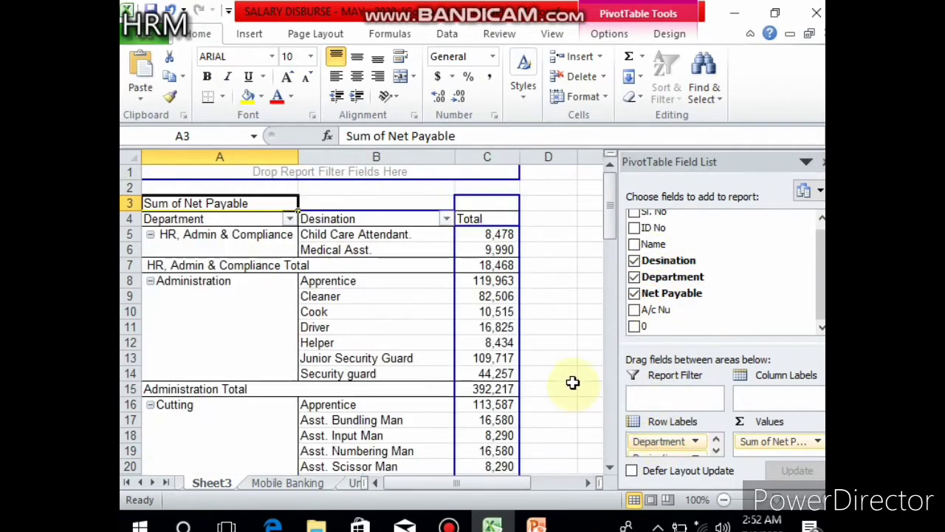
{"action": "left_click", "coordinate": [421, 296]}
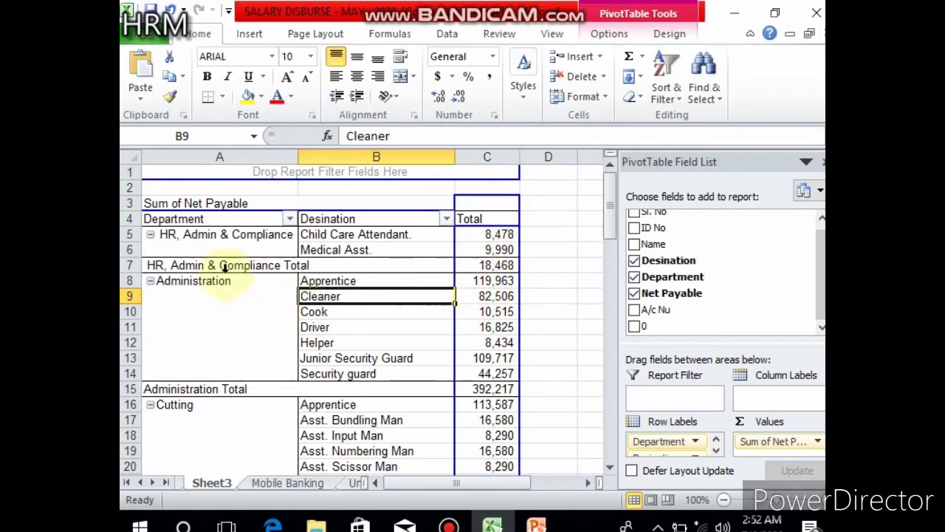
{"action": "left_click", "coordinate": [502, 266]}
{"action": "left_click", "coordinate": [480, 389]}
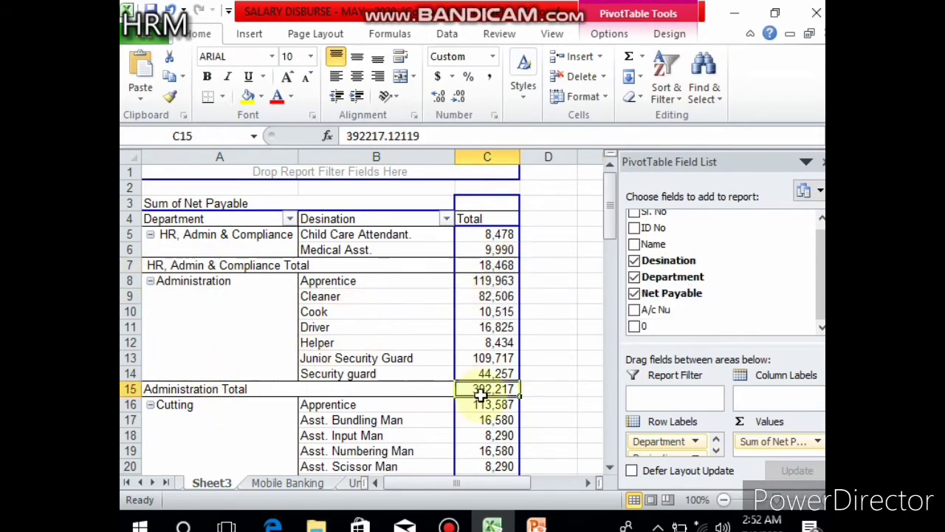
Step: Review the department subtotals down to the 7,980,339 Grand Total
{"action": "scroll", "coordinate": [285, 359], "scroll_direction": "down", "scroll_amount": 9}
{"action": "scroll", "coordinate": [285, 357], "scroll_direction": "down", "scroll_amount": 13}
{"action": "scroll", "coordinate": [285, 357], "scroll_direction": "down", "scroll_amount": 8}
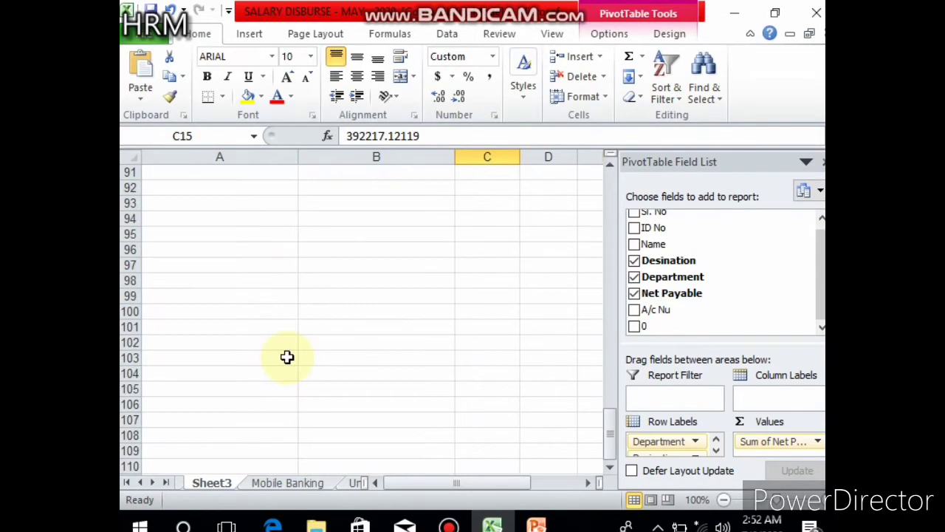
{"action": "scroll", "coordinate": [332, 365], "scroll_direction": "up", "scroll_amount": 8}
{"action": "left_click", "coordinate": [492, 463]}
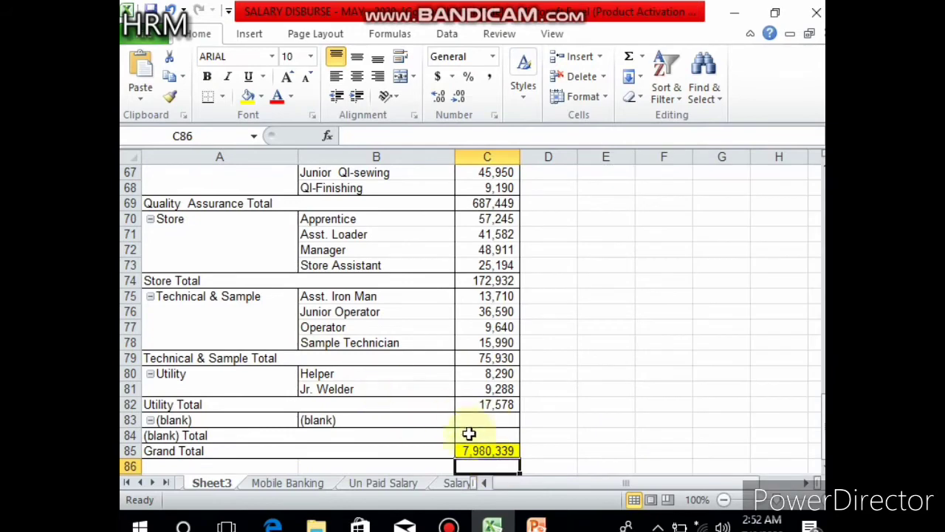
{"action": "left_click", "coordinate": [468, 450]}
{"action": "scroll", "coordinate": [460, 423], "scroll_direction": "up", "scroll_amount": 10}
{"action": "scroll", "coordinate": [460, 423], "scroll_direction": "up", "scroll_amount": 12}
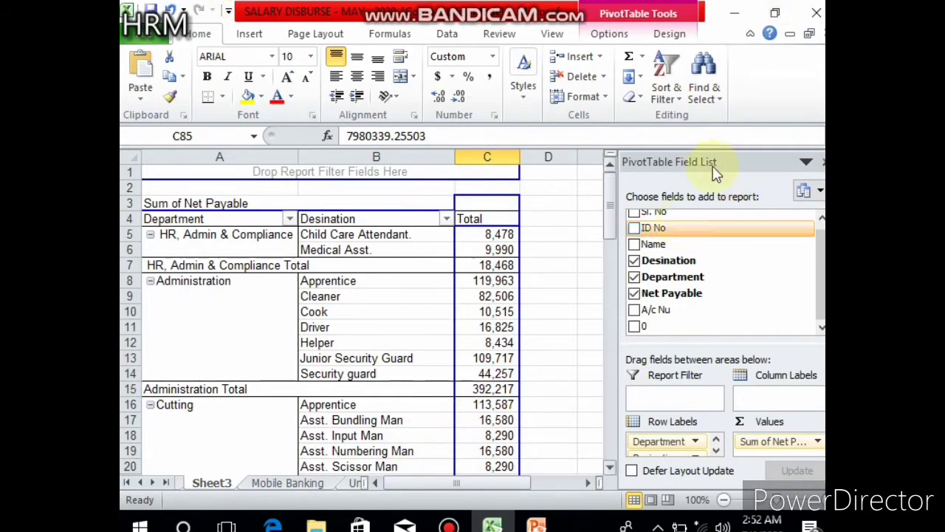
{"action": "left_click", "coordinate": [716, 450]}
Step: Add Name to Row Labels between Department and Desination
{"action": "mouse_move", "coordinate": [653, 244]}
{"action": "left_mouse_down"}
{"action": "mouse_move", "coordinate": [684, 462]}
{"action": "mouse_move", "coordinate": [649, 451]}
{"action": "left_mouse_up"}
{"action": "left_click", "coordinate": [281, 268]}
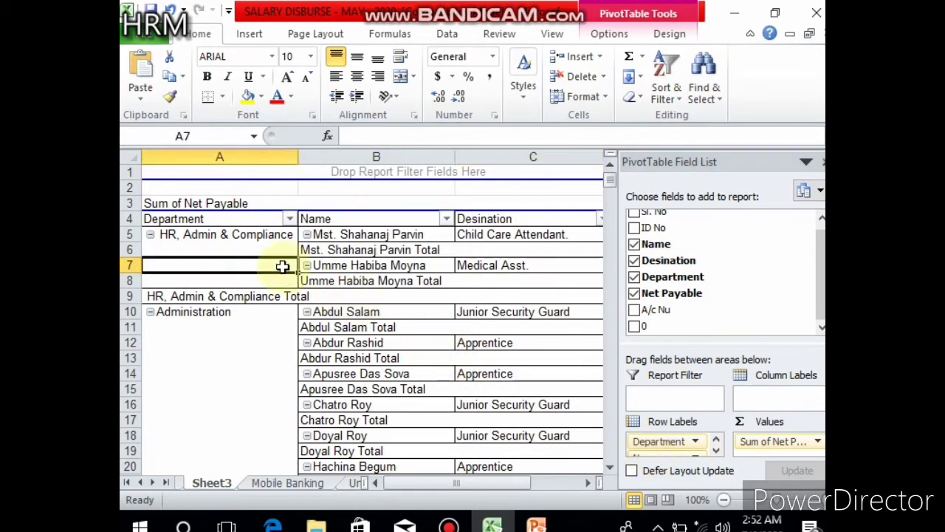
{"action": "left_click", "coordinate": [211, 234]}
{"action": "left_click", "coordinate": [443, 250]}
{"action": "left_click", "coordinate": [506, 241]}
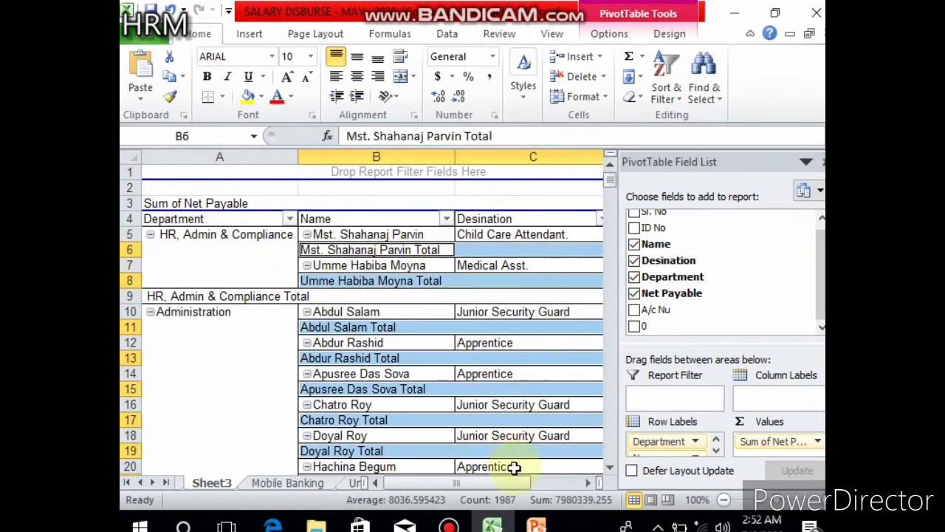
{"action": "mouse_move", "coordinate": [508, 485]}
{"action": "left_mouse_down"}
{"action": "mouse_move", "coordinate": [562, 494]}
{"action": "mouse_move", "coordinate": [512, 484]}
{"action": "left_mouse_up"}
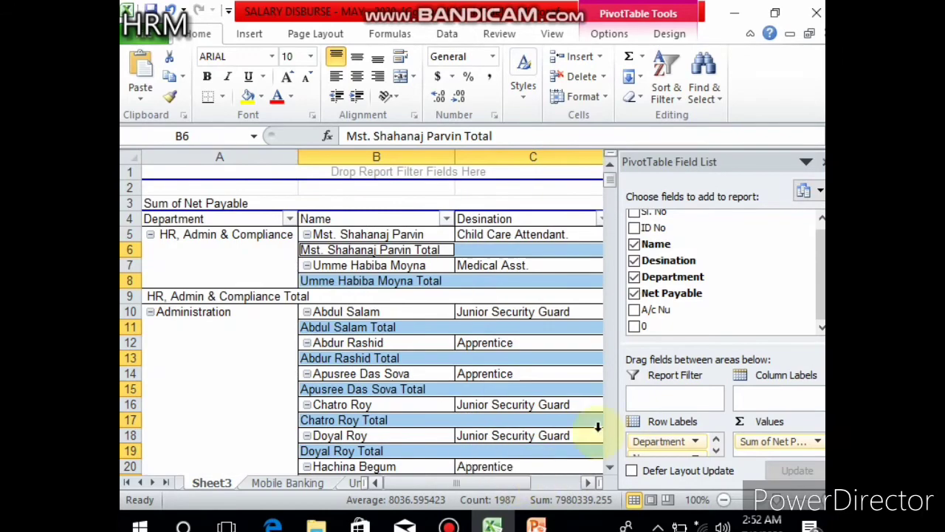
{"action": "left_click", "coordinate": [542, 188]}
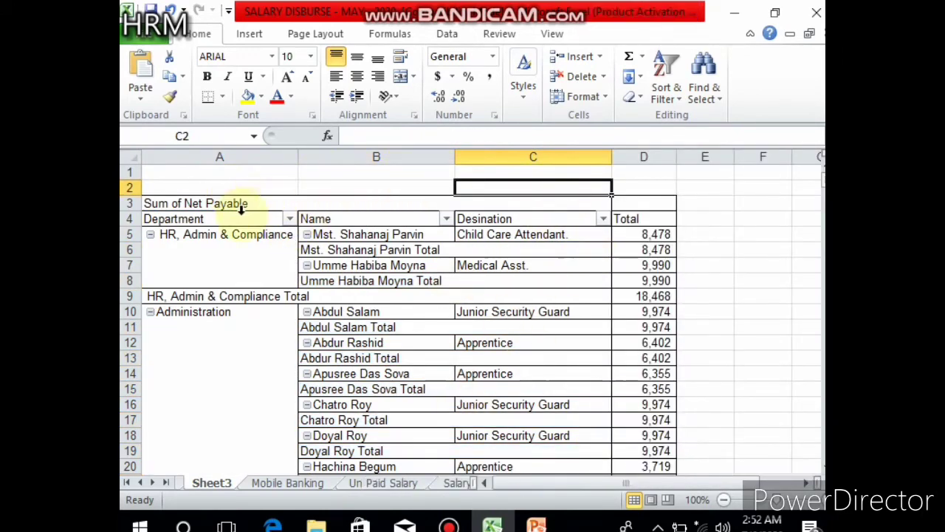
Step: Scroll through the per-employee subtotals and reselect a pivot cell
{"action": "scroll", "coordinate": [352, 333], "scroll_direction": "down", "scroll_amount": 9}
{"action": "scroll", "coordinate": [352, 332], "scroll_direction": "down", "scroll_amount": 8}
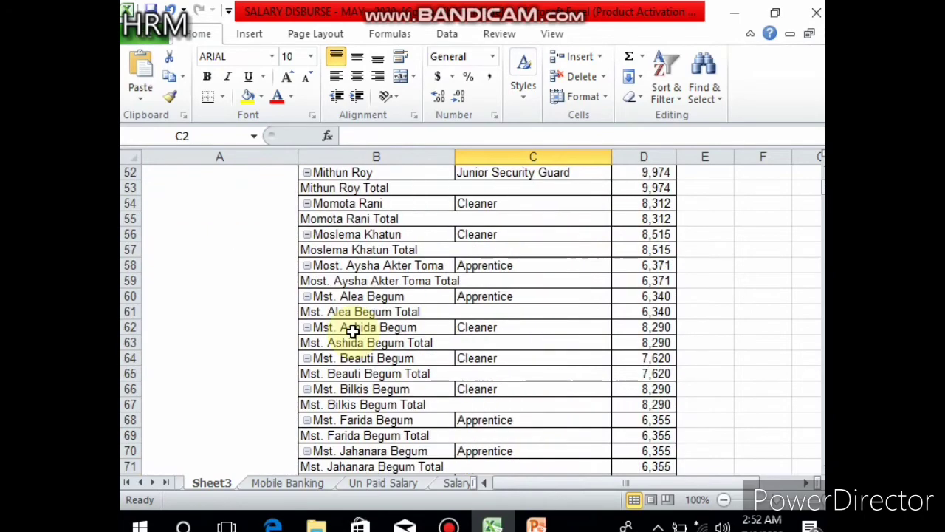
{"action": "scroll", "coordinate": [352, 332], "scroll_direction": "down", "scroll_amount": 6}
{"action": "scroll", "coordinate": [352, 332], "scroll_direction": "down", "scroll_amount": 6}
{"action": "scroll", "coordinate": [358, 333], "scroll_direction": "up", "scroll_amount": 11}
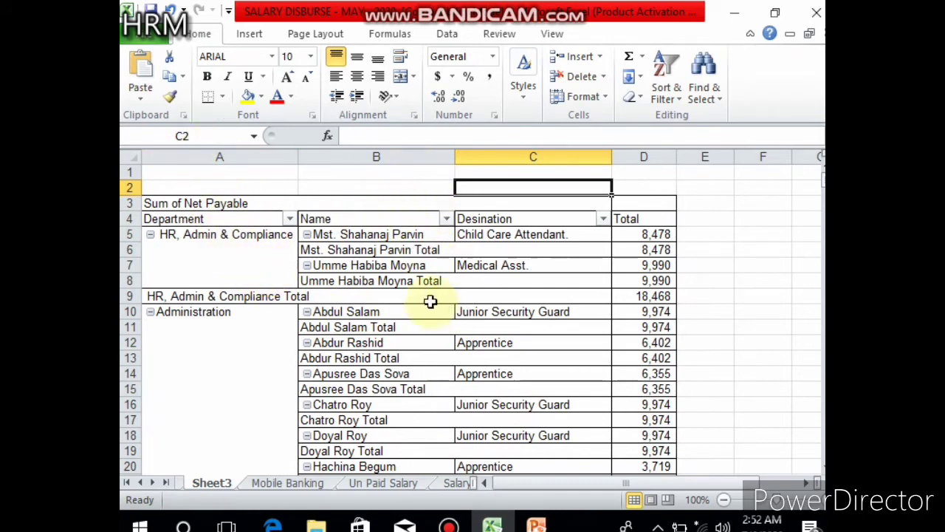
{"action": "left_click", "coordinate": [328, 281]}
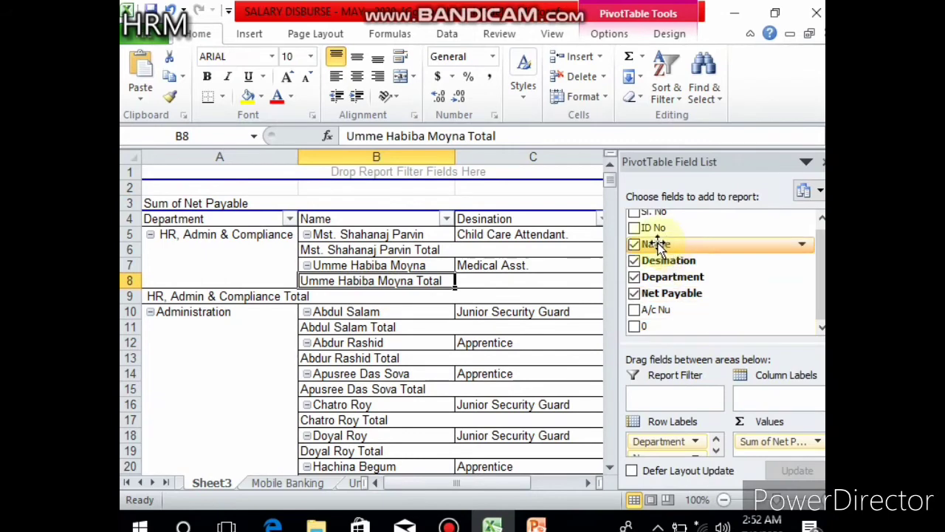
Step: Add ID No to Row Labels between Department and Name, and narrow column B
{"action": "mouse_move", "coordinate": [647, 229]}
{"action": "left_mouse_down"}
{"action": "mouse_move", "coordinate": [671, 344]}
{"action": "mouse_move", "coordinate": [661, 463]}
{"action": "mouse_move", "coordinate": [667, 243]}
{"action": "mouse_move", "coordinate": [663, 456]}
{"action": "left_mouse_up"}
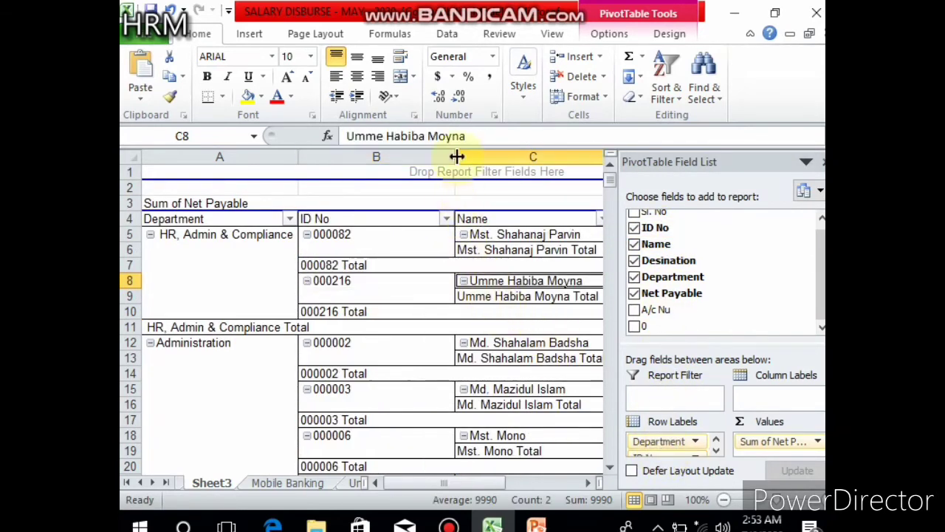
{"action": "left_click_drag", "start_coordinate": [456, 157], "coordinate": [397, 157]}
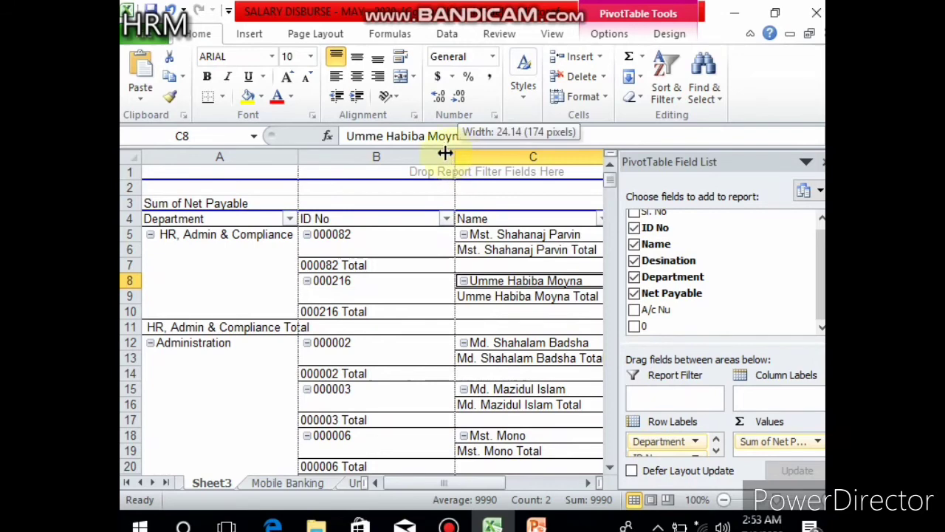
{"action": "left_click", "coordinate": [504, 190]}
{"action": "left_click", "coordinate": [521, 187]}
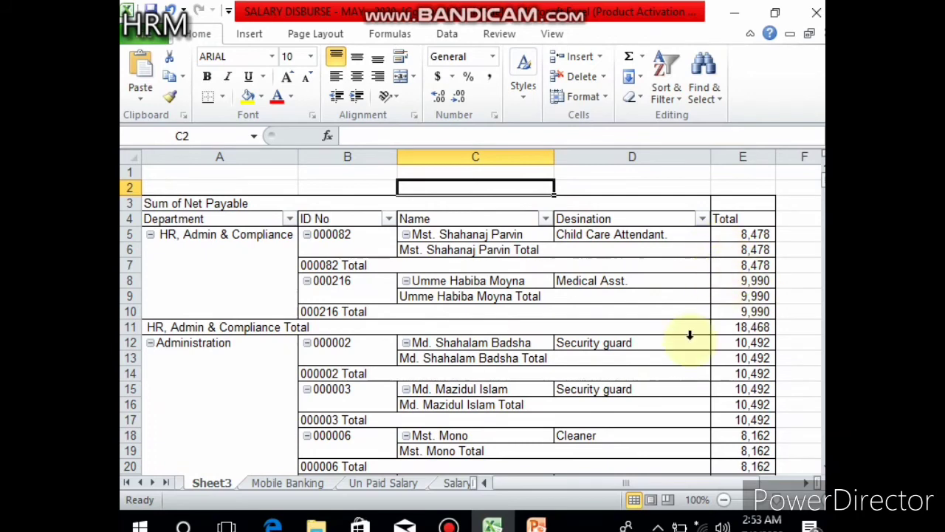
{"action": "left_click", "coordinate": [365, 283]}
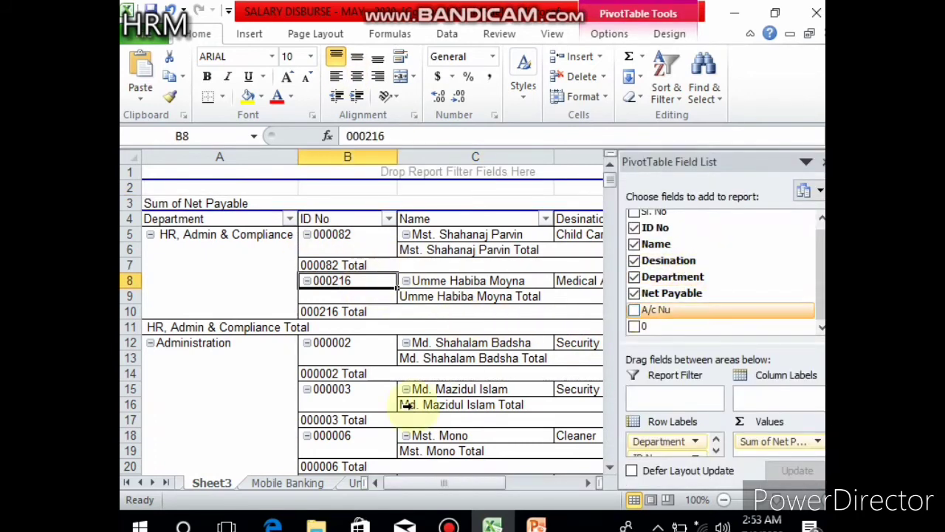
Step: Check a Net Payable value on Mobile Banking, then return to the Sheet3 pivot
{"action": "left_click", "coordinate": [280, 483]}
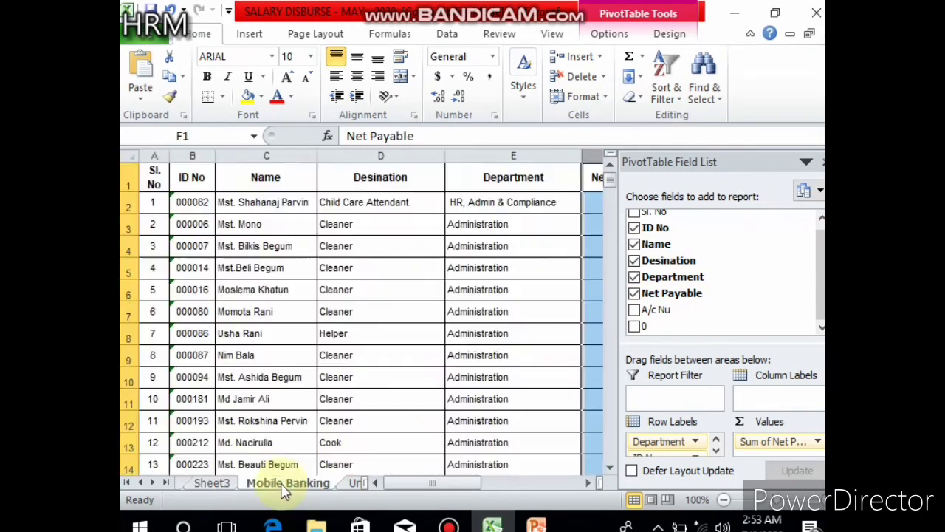
{"action": "left_click", "coordinate": [626, 270]}
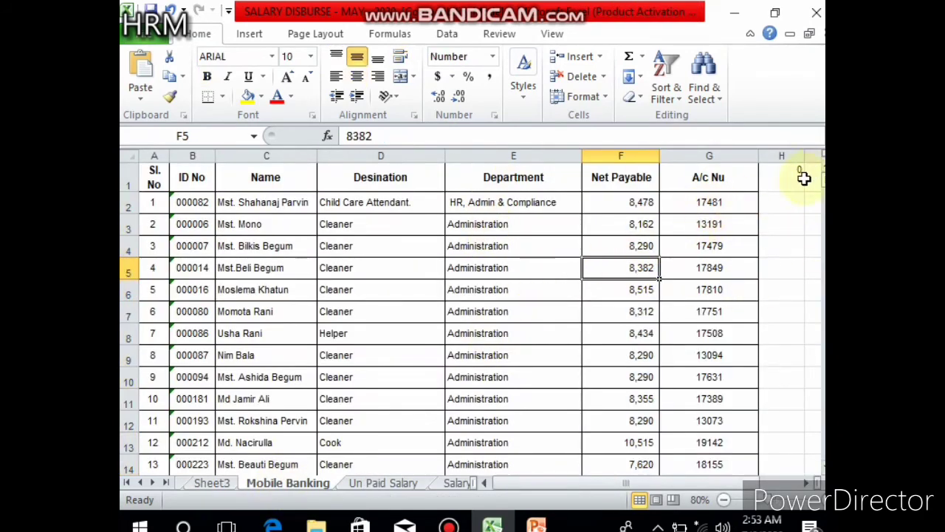
{"action": "left_click", "coordinate": [212, 484]}
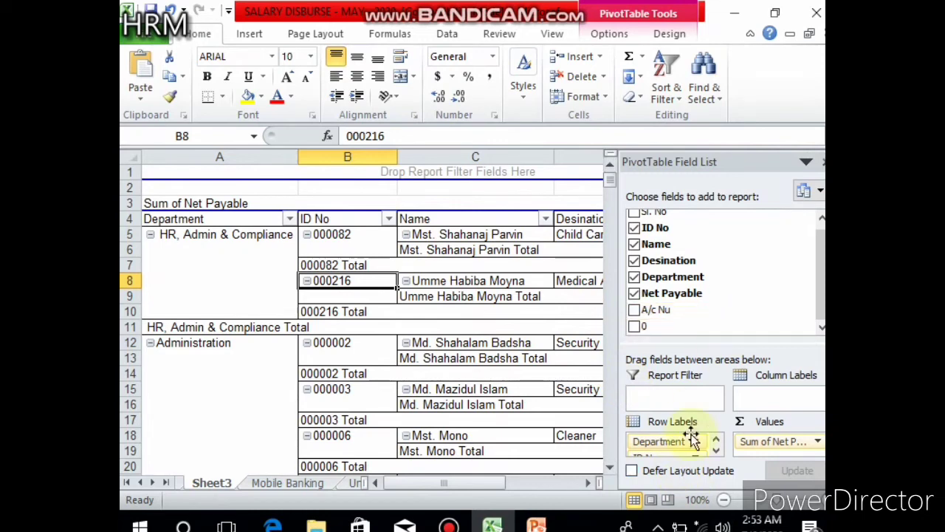
Step: Move Desination, then Name, to the top of the pivot's Row Labels
{"action": "scroll", "coordinate": [720, 456], "scroll_direction": "down", "scroll_amount": 1}
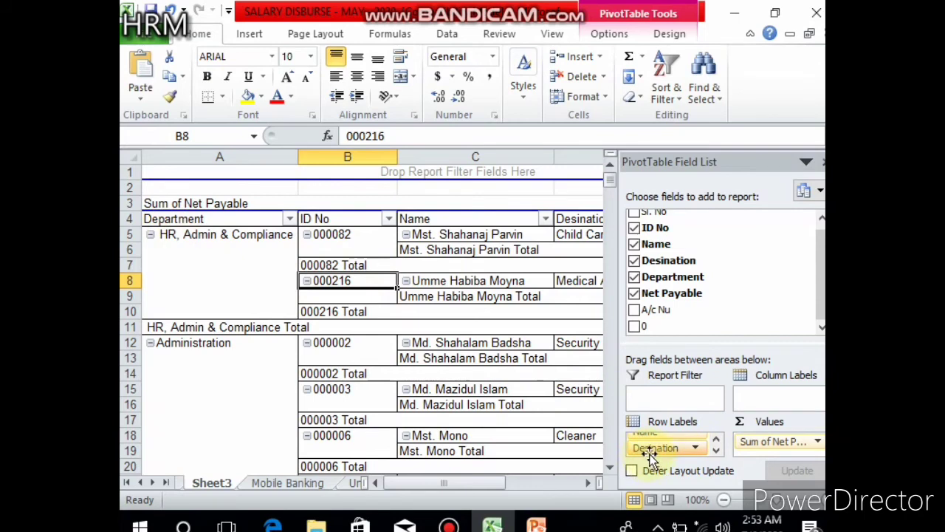
{"action": "mouse_move", "coordinate": [650, 455]}
{"action": "left_mouse_down"}
{"action": "mouse_move", "coordinate": [654, 440]}
{"action": "mouse_move", "coordinate": [700, 447]}
{"action": "left_mouse_up"}
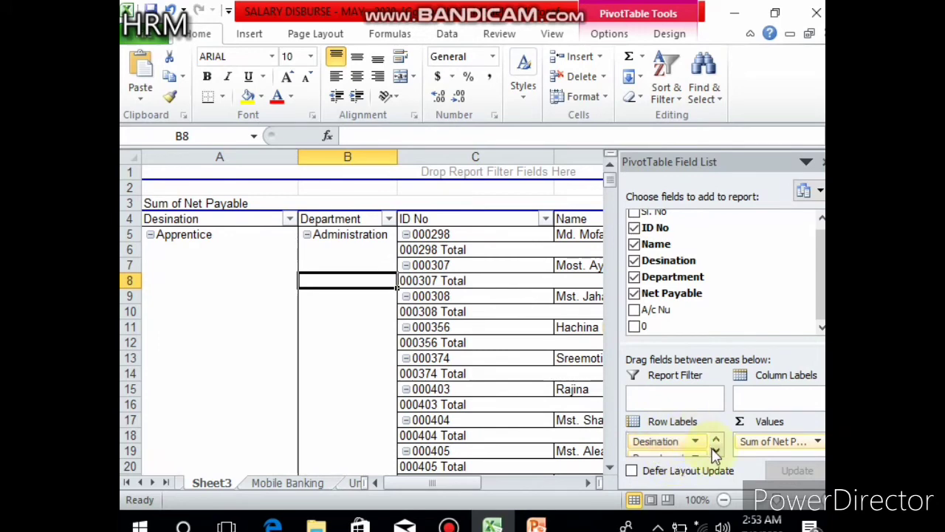
{"action": "left_click", "coordinate": [716, 450]}
{"action": "left_click", "coordinate": [715, 450]}
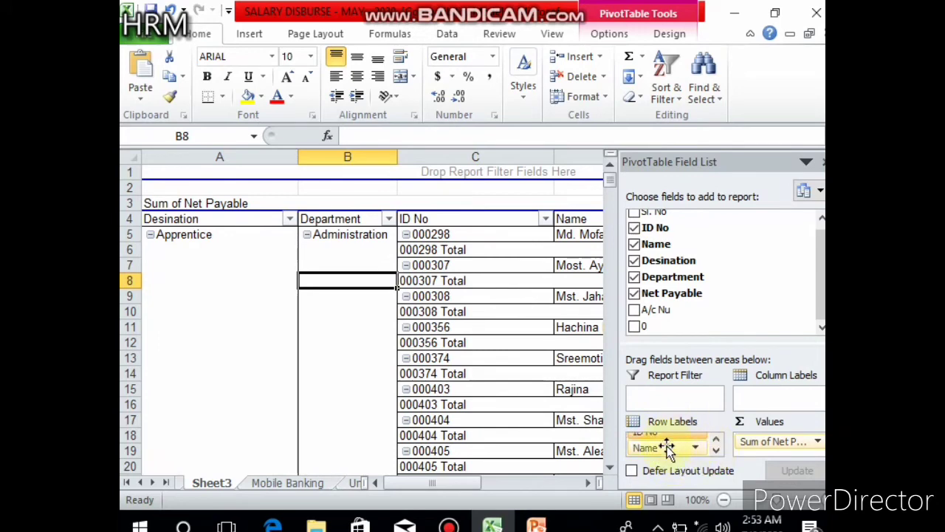
{"action": "left_click_drag", "start_coordinate": [666, 446], "coordinate": [655, 447]}
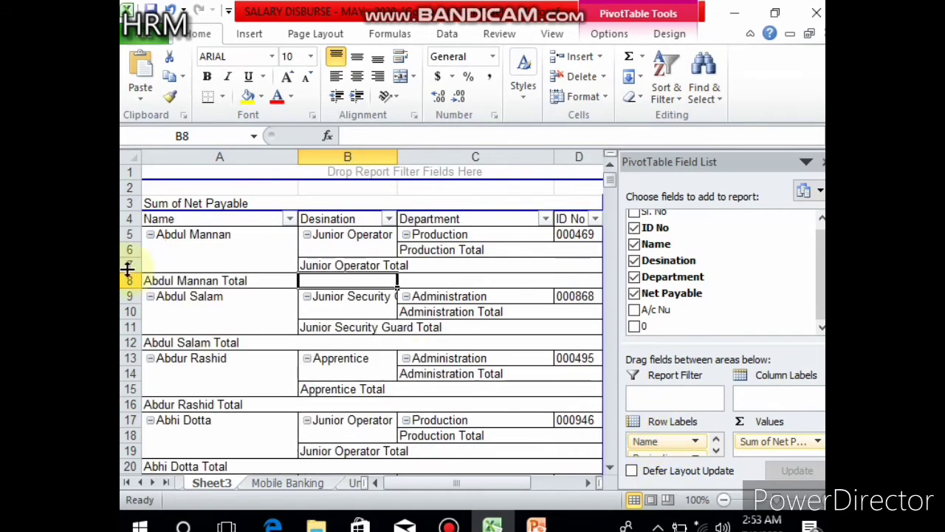
Step: Review the nested grouping levels and Production department entries, then deselect the pivot
{"action": "left_click", "coordinate": [222, 252]}
{"action": "left_click", "coordinate": [354, 247]}
{"action": "left_click", "coordinate": [439, 234]}
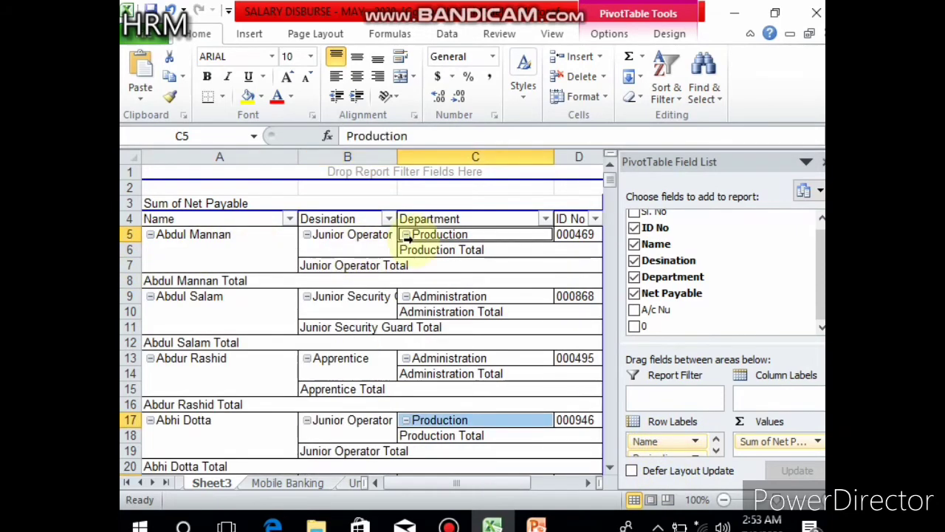
{"action": "left_click", "coordinate": [559, 211]}
{"action": "left_click", "coordinate": [524, 194]}
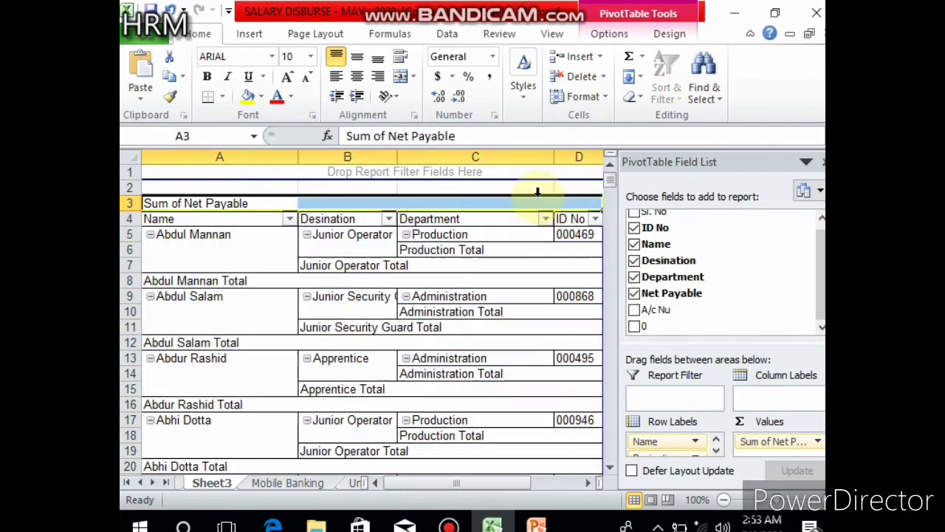
{"action": "left_click", "coordinate": [525, 188]}
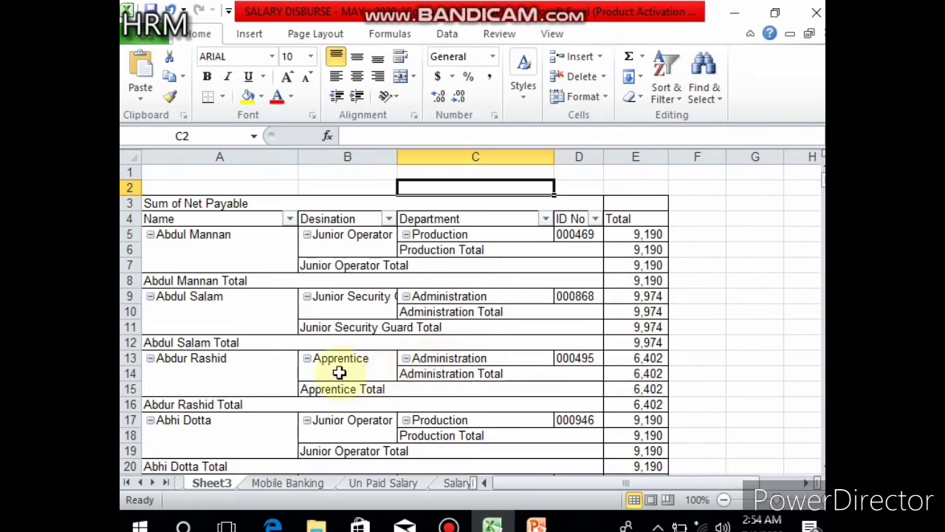
Step: Insert a PivotTable of all Mobile Banking salary data on a new worksheet
{"action": "left_click", "coordinate": [277, 482]}
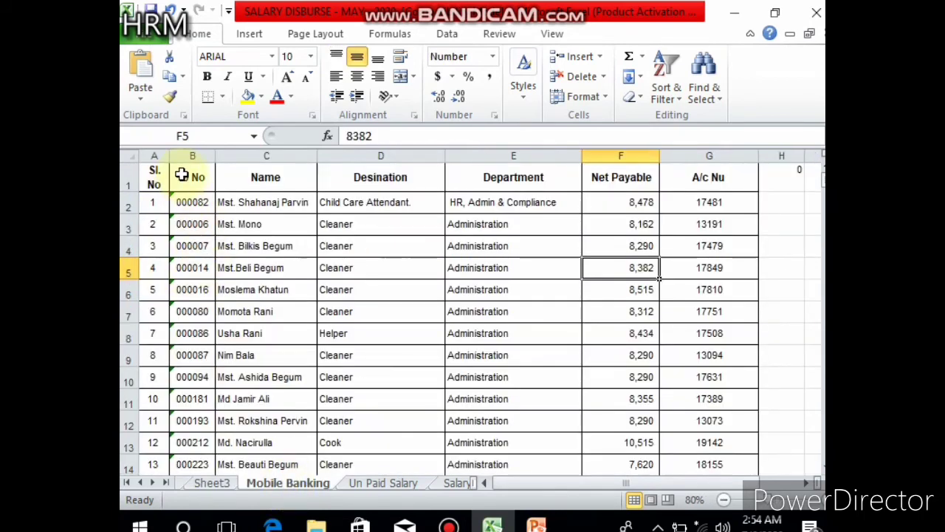
{"action": "left_click", "coordinate": [127, 155]}
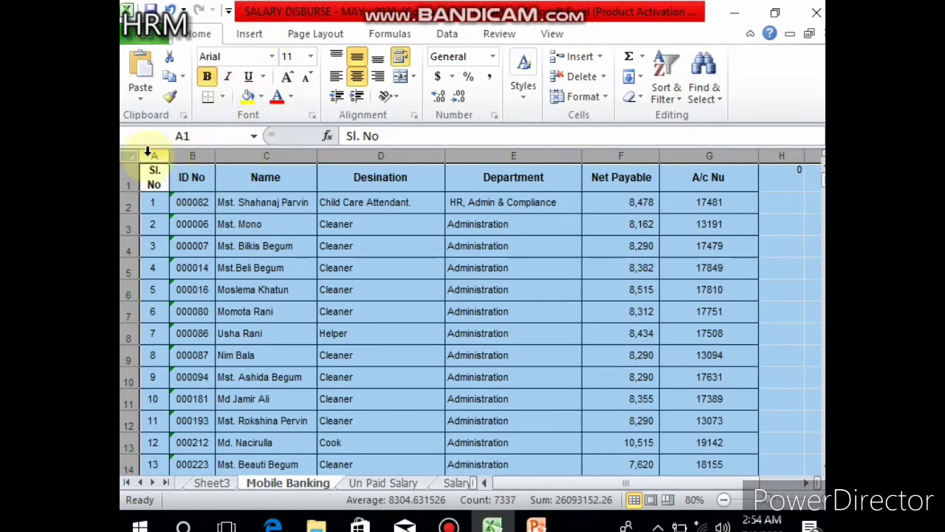
{"action": "left_click", "coordinate": [248, 33]}
{"action": "left_click", "coordinate": [147, 92]}
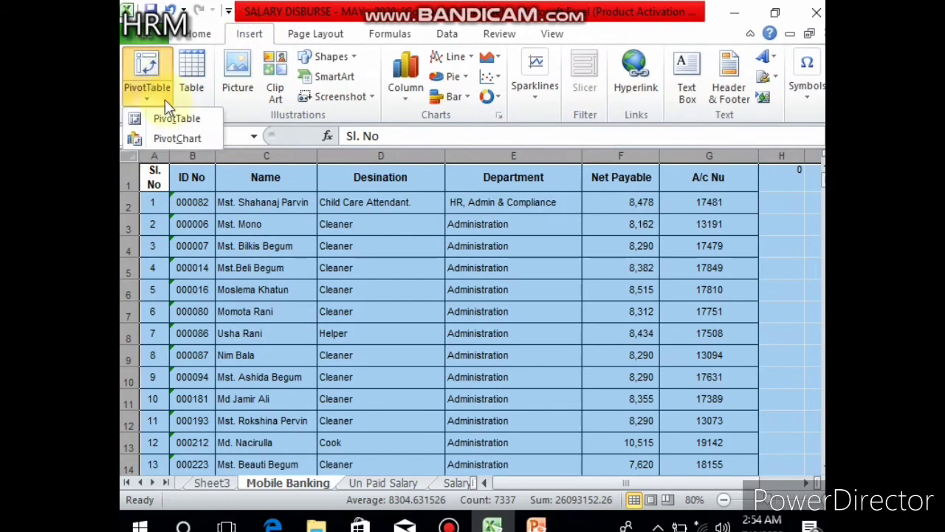
{"action": "left_click", "coordinate": [178, 120]}
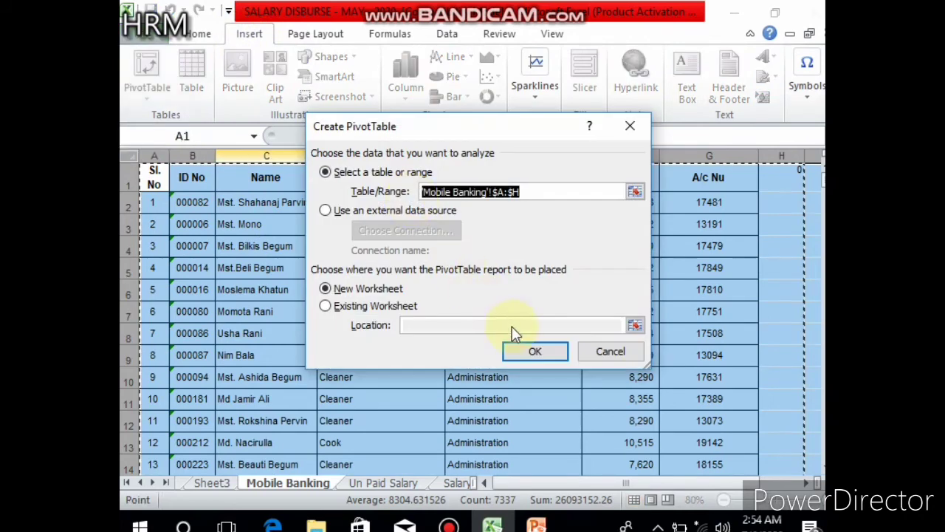
{"action": "left_click", "coordinate": [530, 350]}
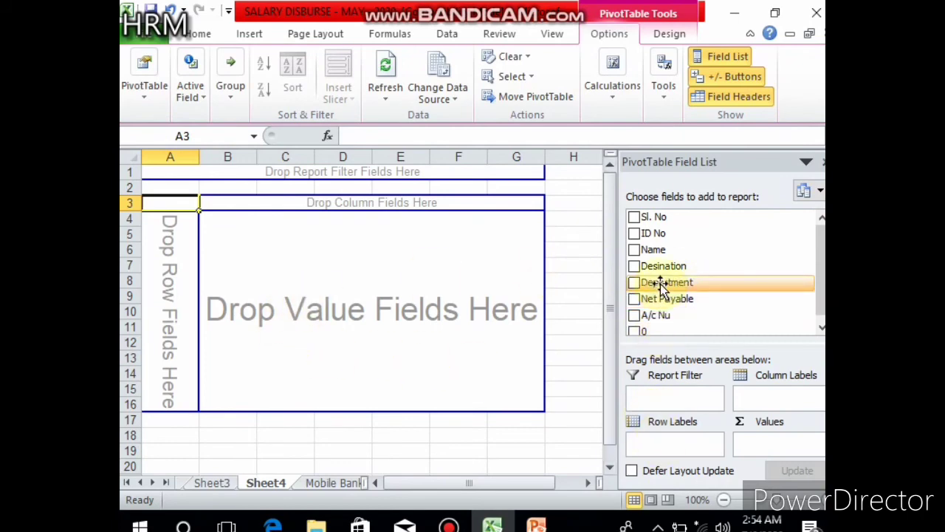
Step: Group rows by Department and Sum Net Payable, giving a Grand Total of 7980339.255
{"action": "left_click_drag", "start_coordinate": [660, 282], "coordinate": [668, 443]}
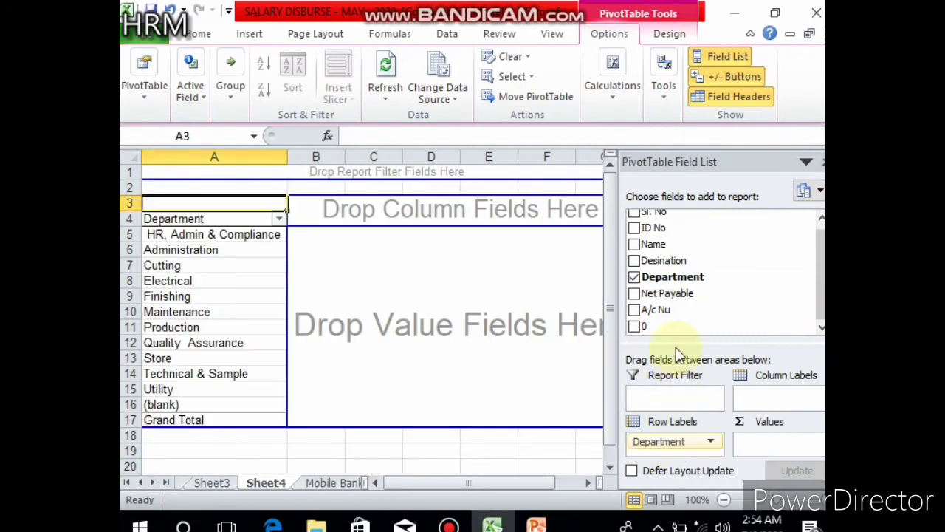
{"action": "left_click_drag", "start_coordinate": [660, 293], "coordinate": [771, 447]}
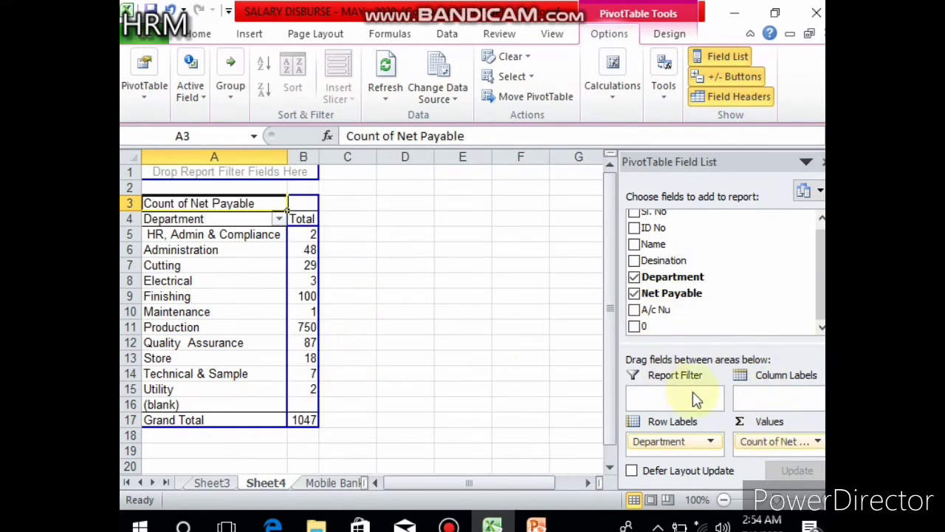
{"action": "left_click", "coordinate": [775, 439]}
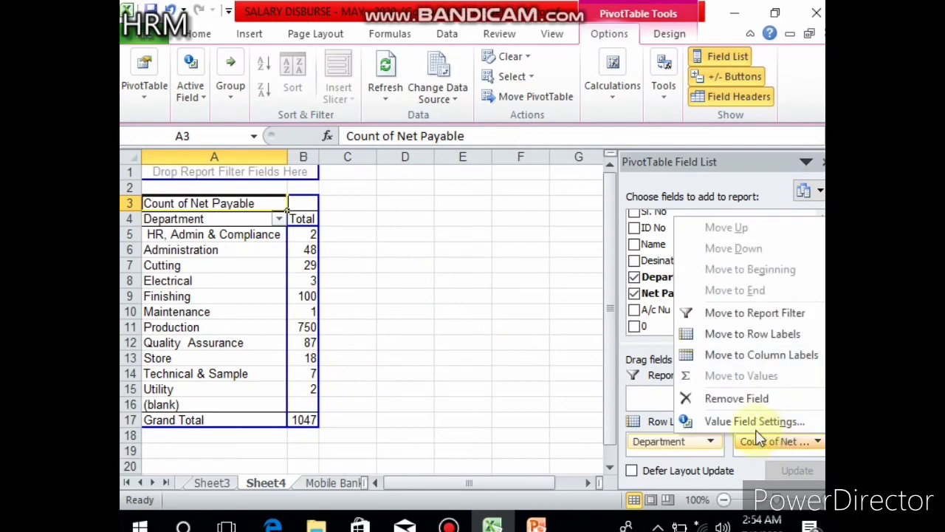
{"action": "left_click", "coordinate": [720, 420]}
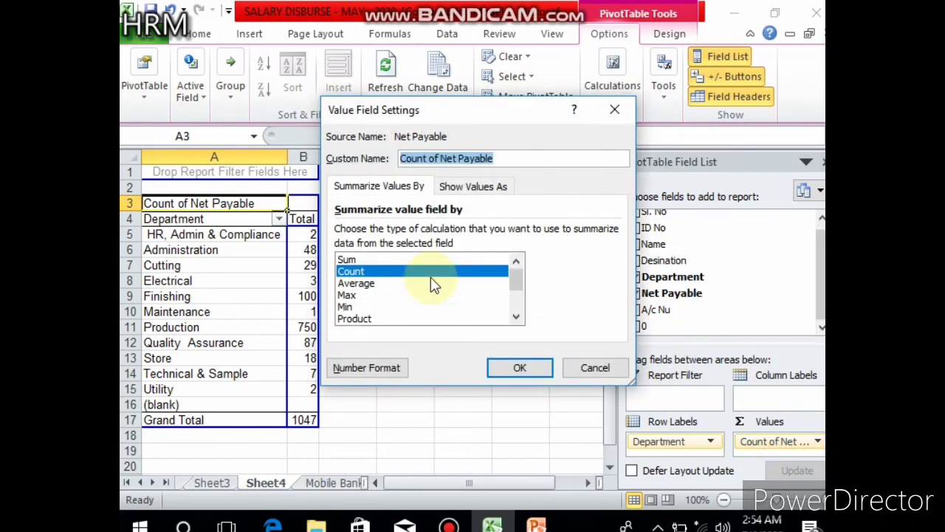
{"action": "left_click", "coordinate": [347, 260]}
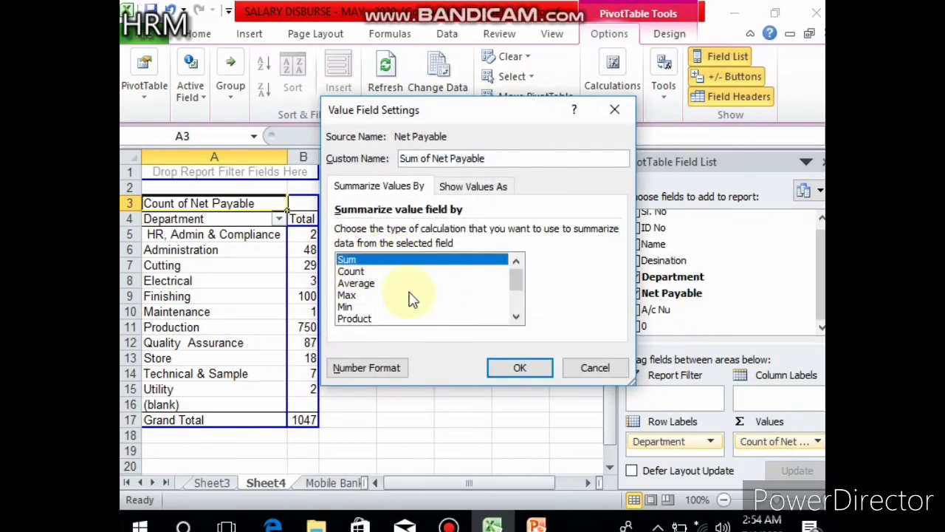
{"action": "left_click", "coordinate": [493, 364]}
{"action": "left_click", "coordinate": [319, 418]}
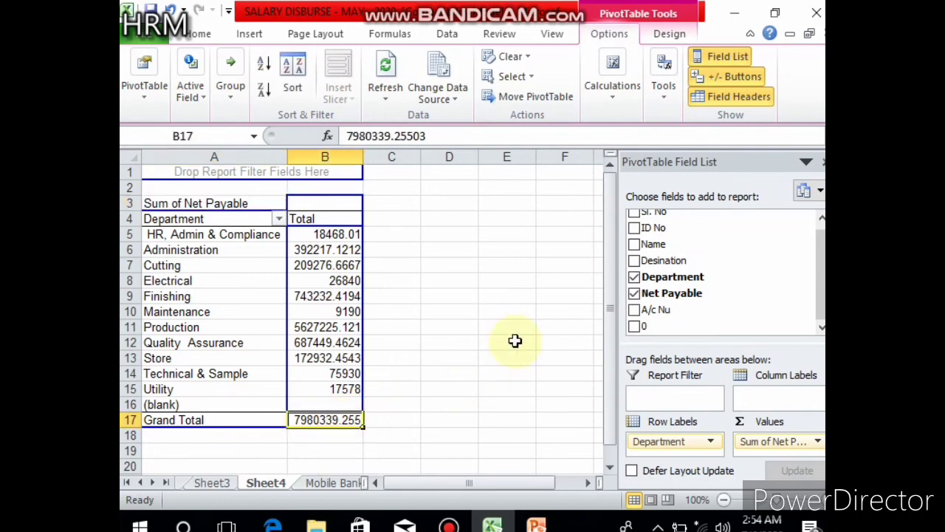